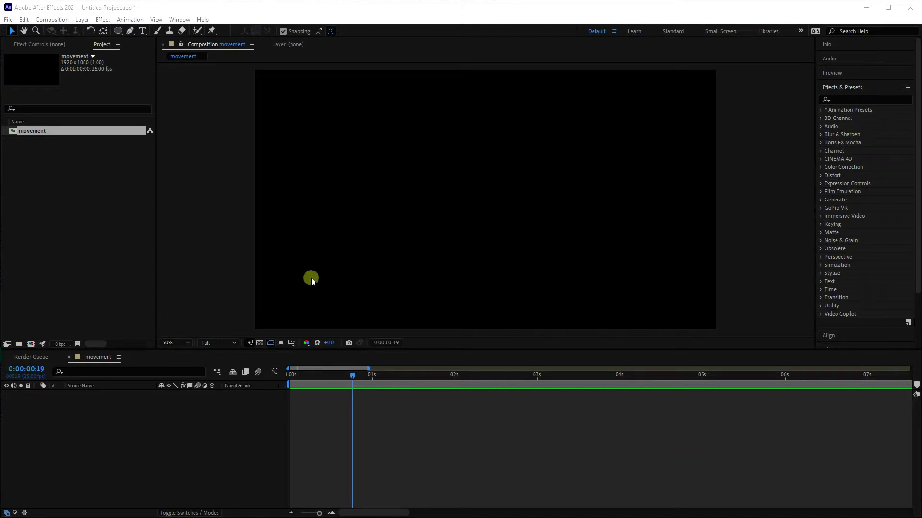
- Draw a red-filled circle with a white outline on the left of the movement comp using the Ellipse tool
left_click(119, 30)
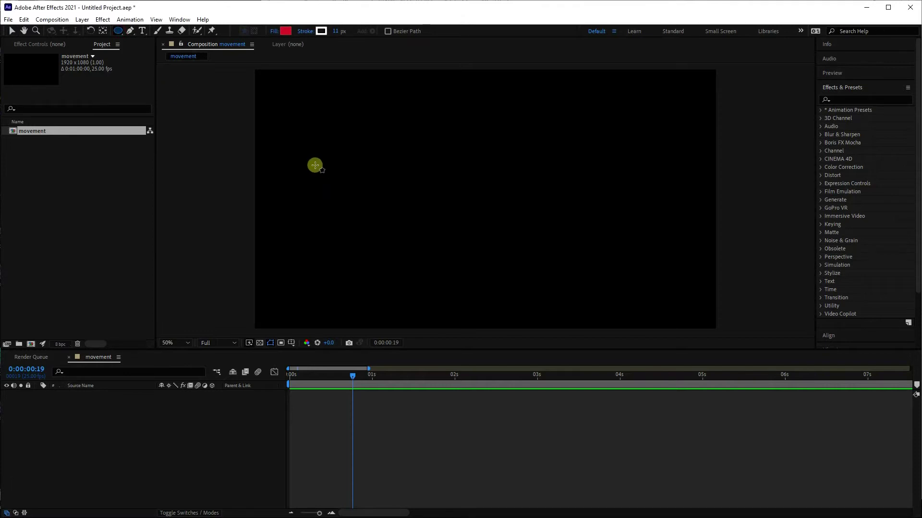
left_click(315, 165)
left_click_drag(315, 165, 416, 258)
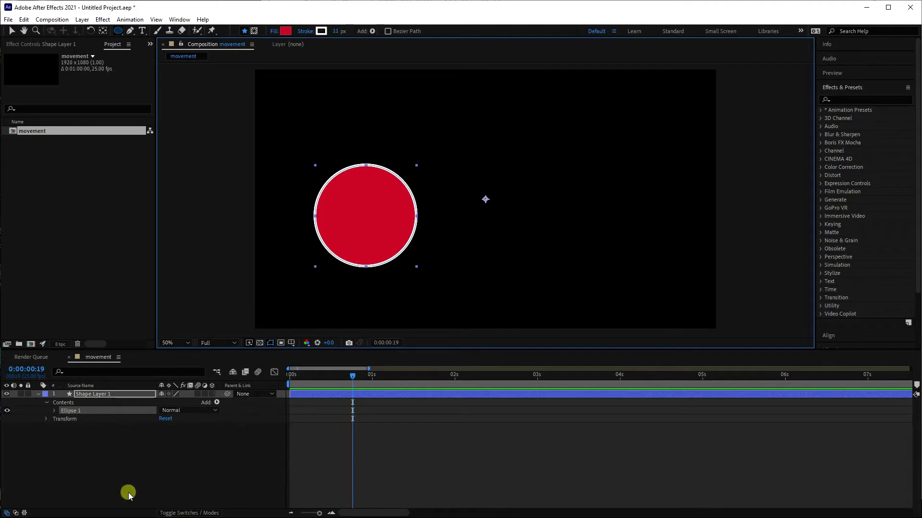
- Move the circle to the left edge (X 265) and set a Position keyframe at 0 s
left_click(335, 393)
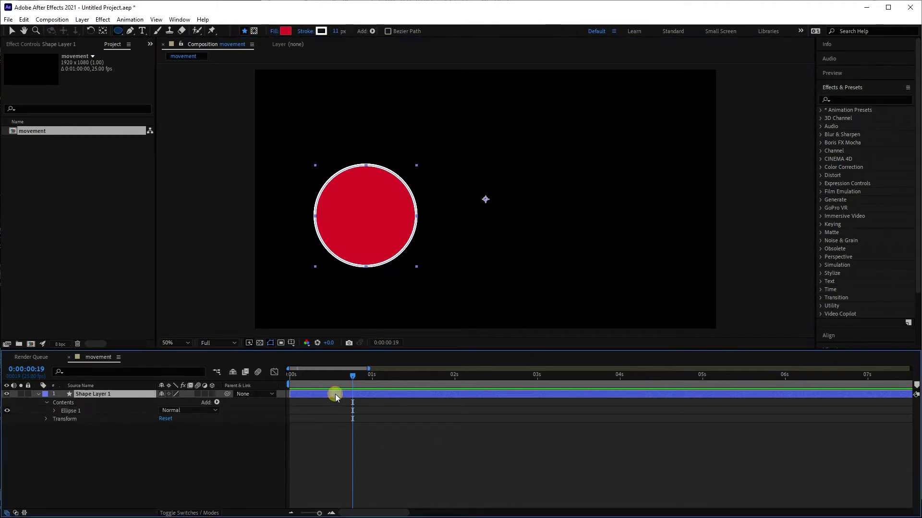
key("p")
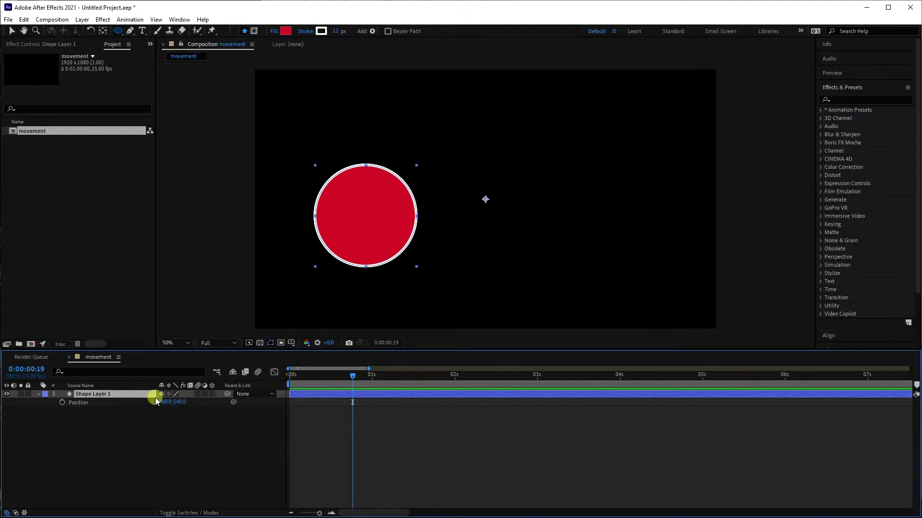
left_click_drag(166, 401, 11, 402)
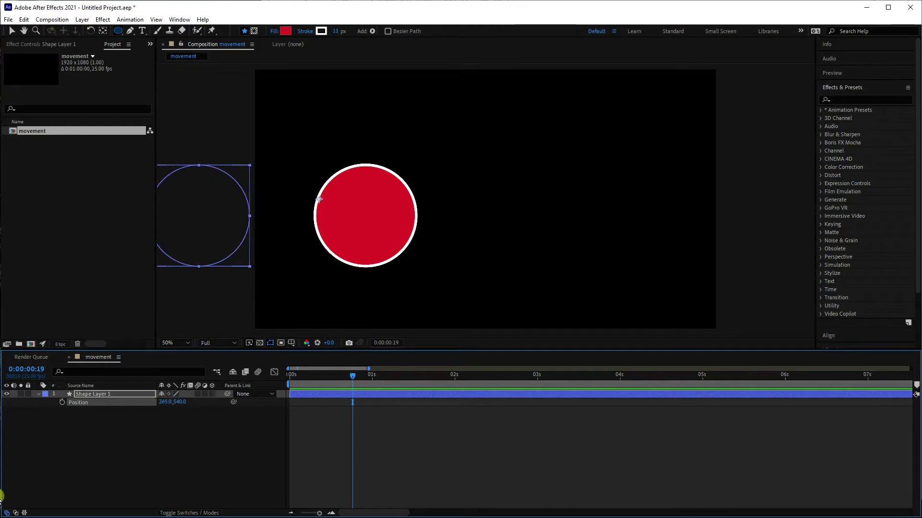
left_click(62, 403)
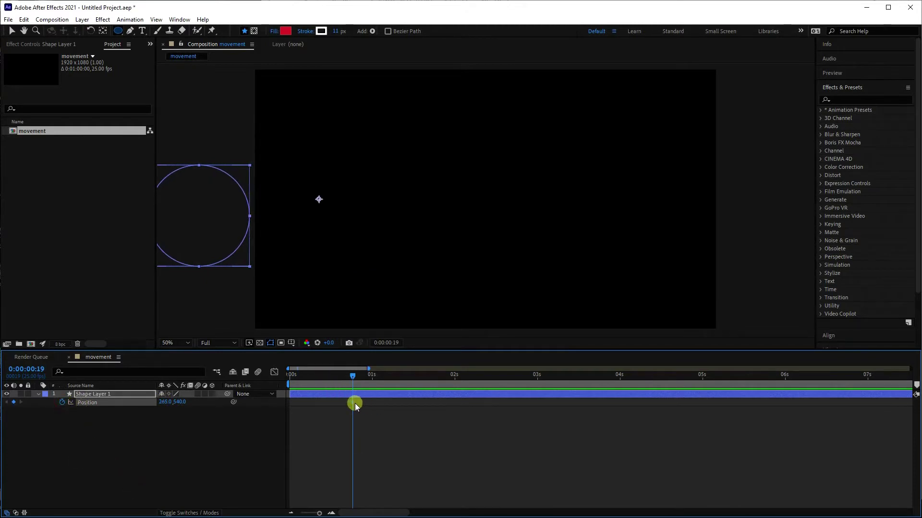
left_click_drag(355, 403, 291, 413)
- Add a second Position keyframe at 1 s with X about 1410, then return to 0 s
left_click_drag(354, 375, 372, 376)
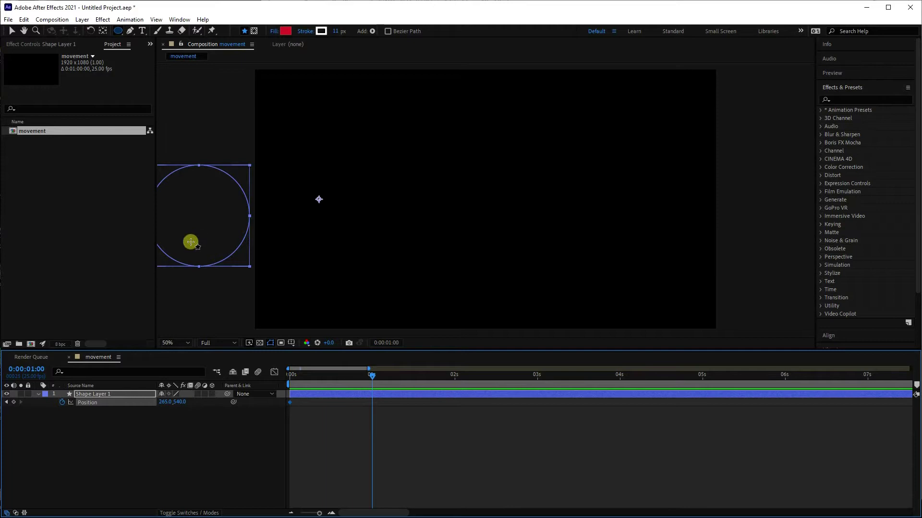
left_click_drag(165, 403, 723, 401)
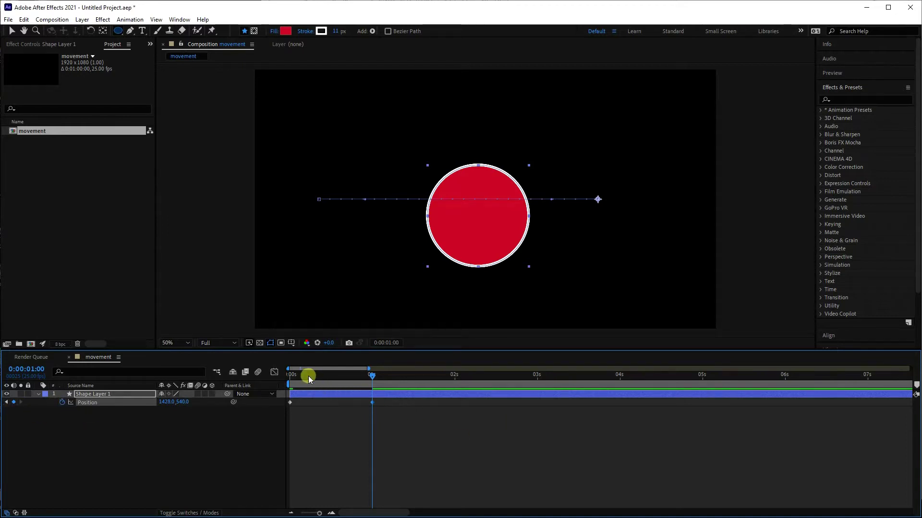
left_click_drag(308, 376, 190, 382)
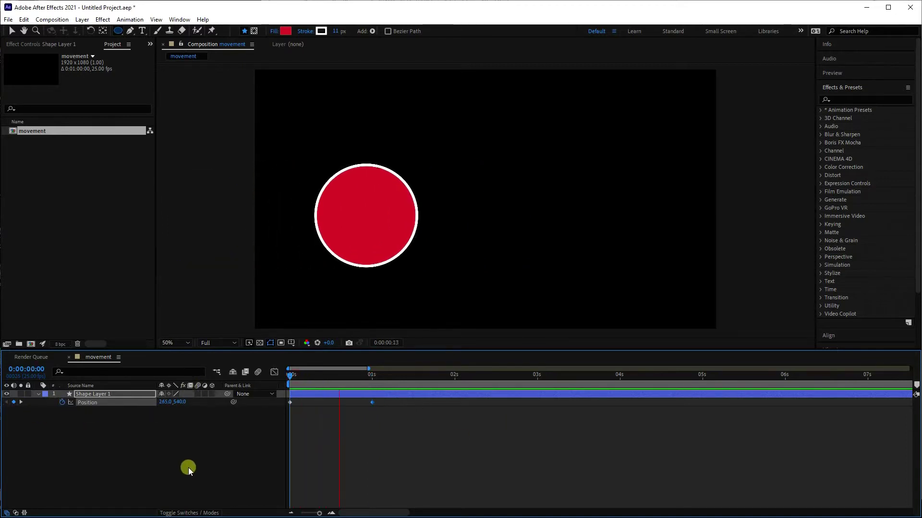
- Move the 1 s Position keyframe earlier to about 0.3 s
left_click(377, 405)
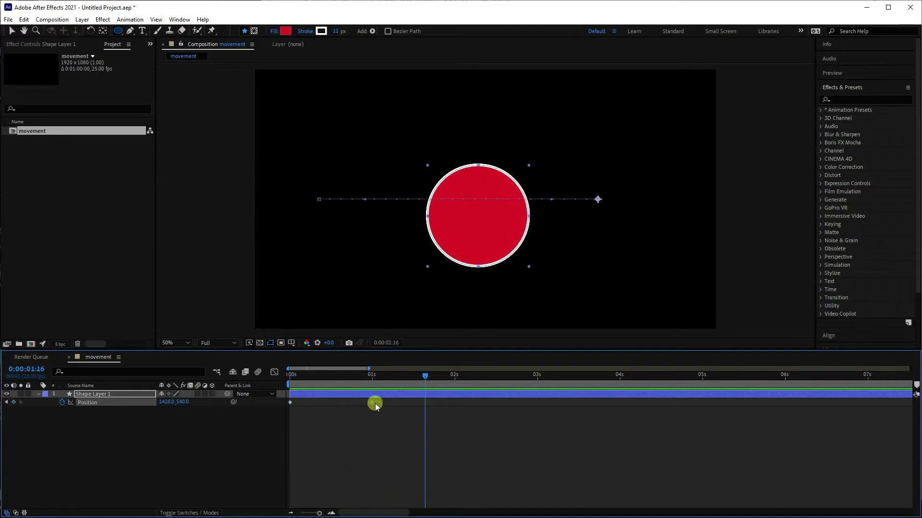
left_click_drag(371, 402, 313, 405)
left_click_drag(302, 374, 255, 385)
- Preview the faster slide, return the playhead to 0 s, and bring up the Notepad bounce script
key("space")
left_click_drag(308, 376, 291, 384)
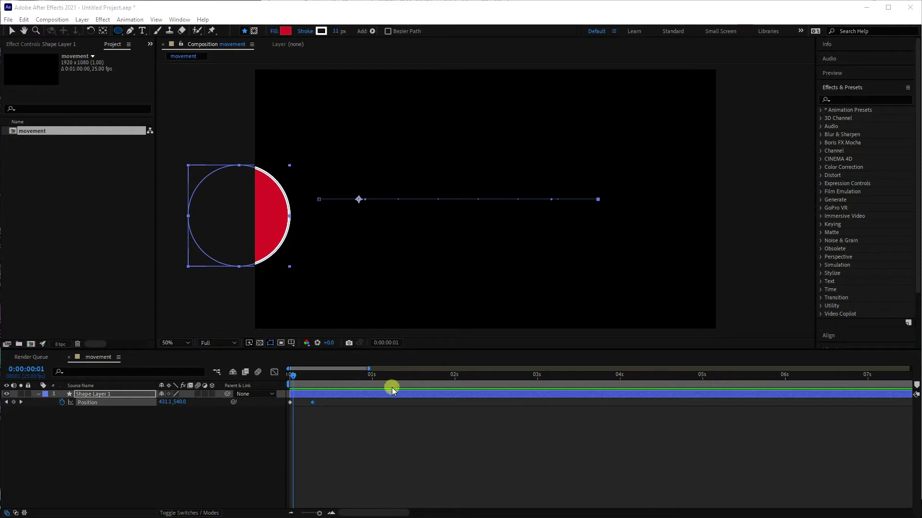
left_click_drag(301, 375, 278, 378)
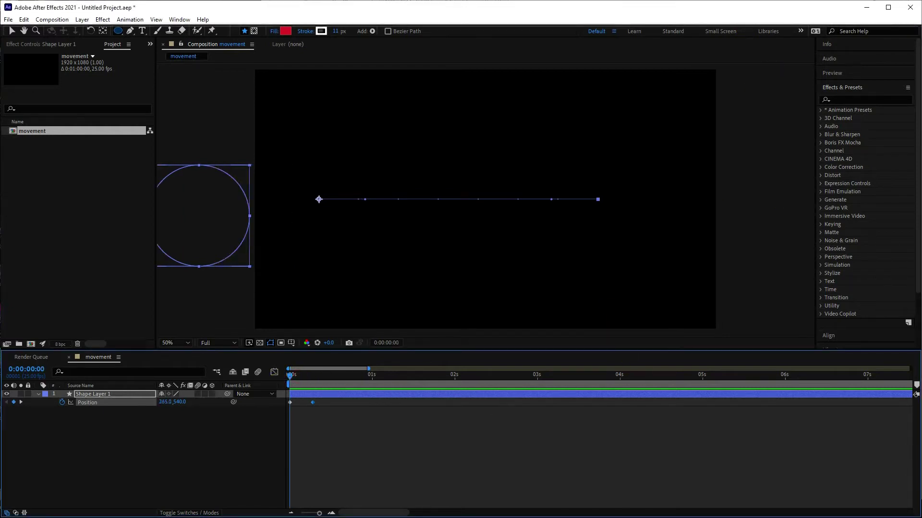
key("alt+Tab")
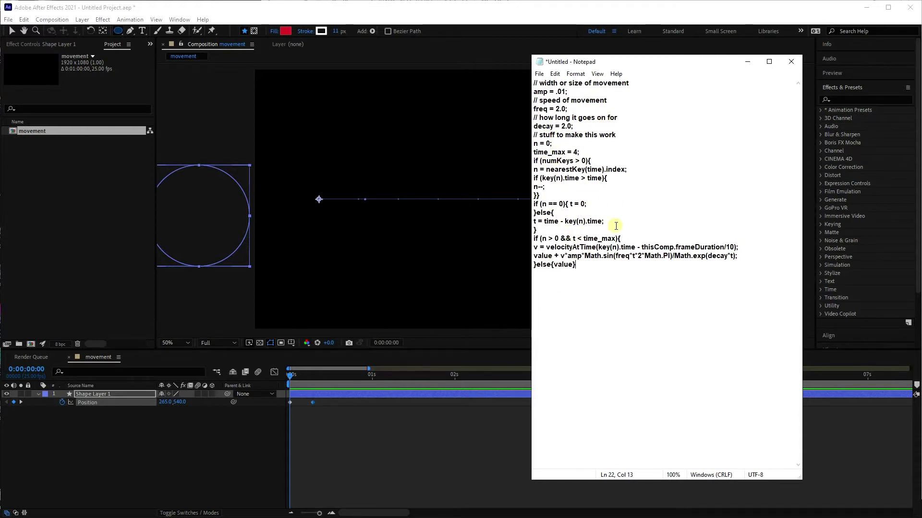
- Copy the whole bounce expression script from Notepad and return to After Effects
left_click_drag(656, 69, 732, 87)
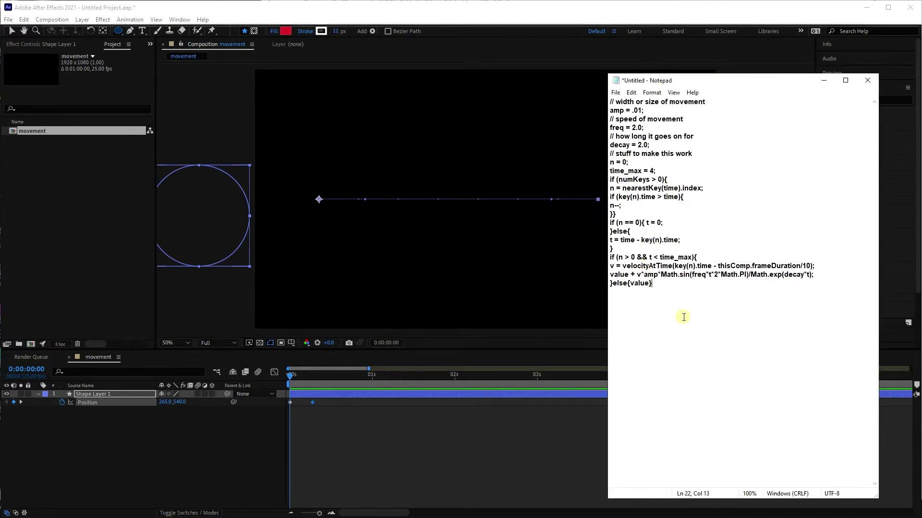
left_click_drag(668, 286, 585, 99)
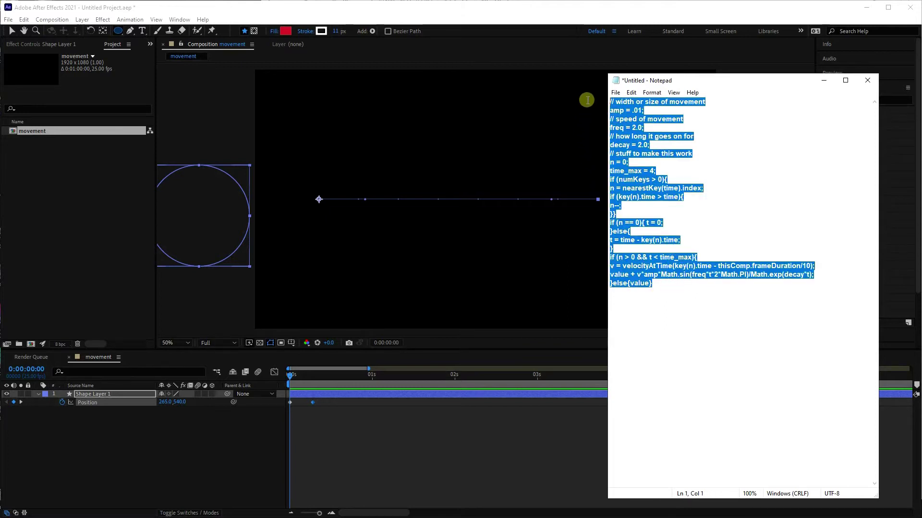
right_click(630, 149)
left_click(586, 180)
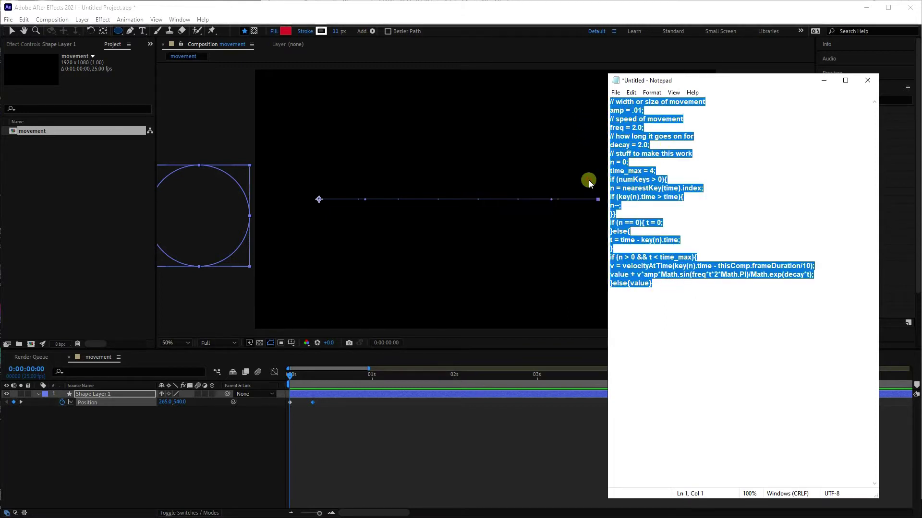
left_click(398, 467)
- Add a Position expression to Shape Layer 1 and paste the bounce script over transform.position
left_click(398, 465)
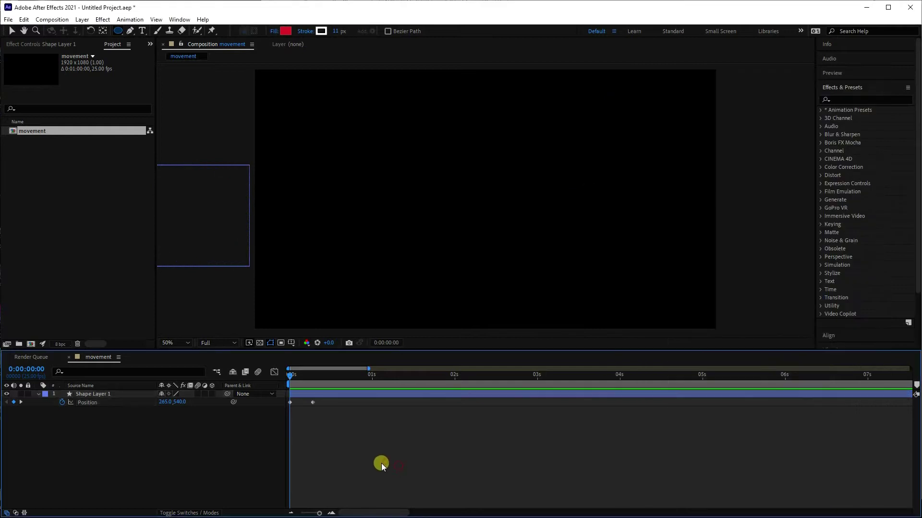
left_click(62, 403, "alt")
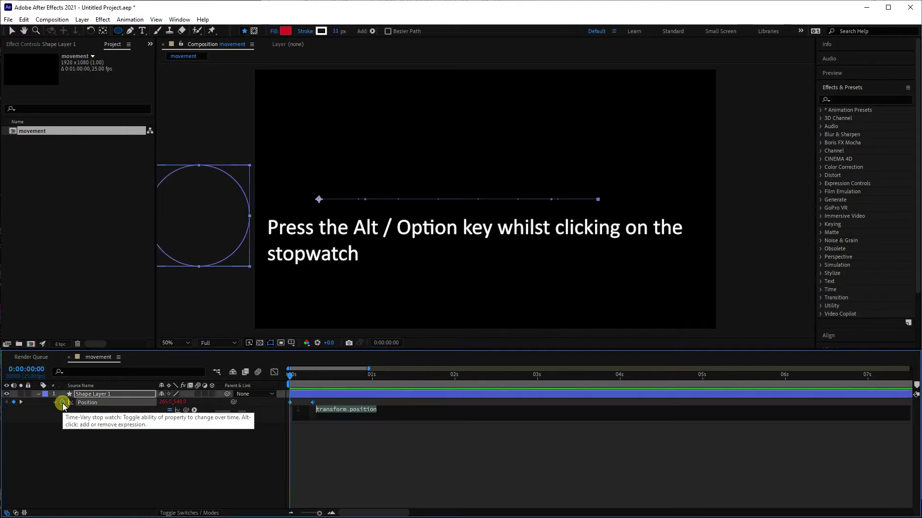
left_click(387, 413)
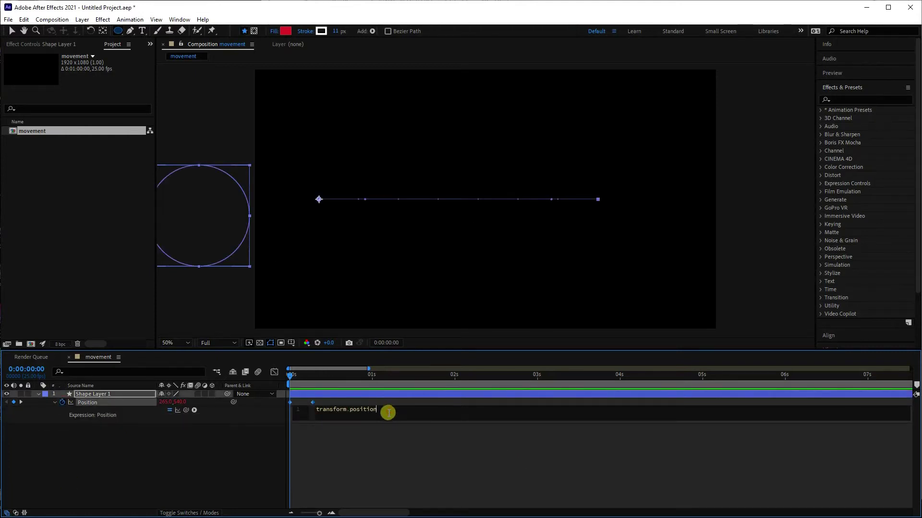
left_click_drag(395, 411, 312, 410)
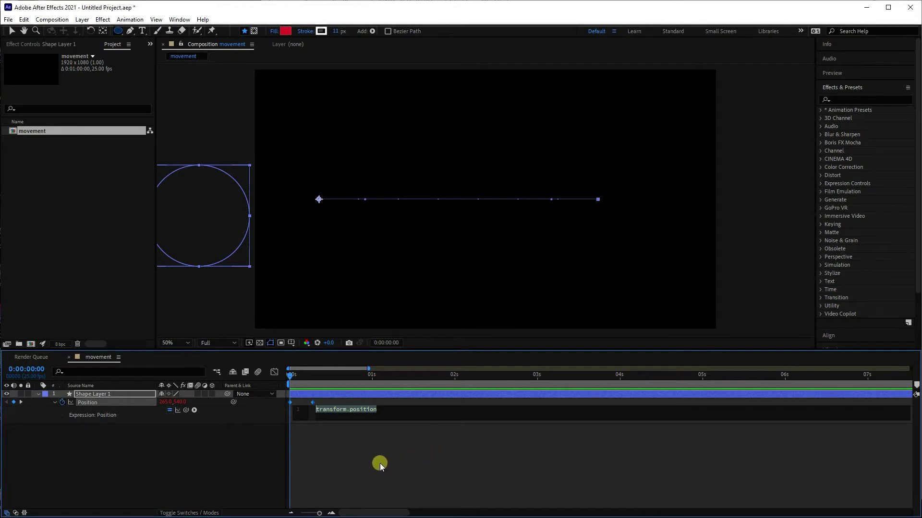
left_click(396, 410)
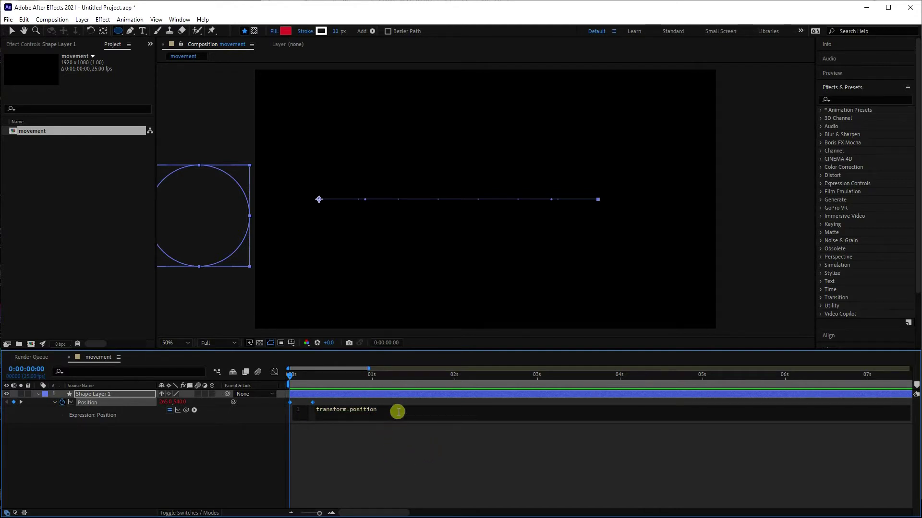
right_click(396, 411)
left_click(372, 409)
key("ctrl+a")
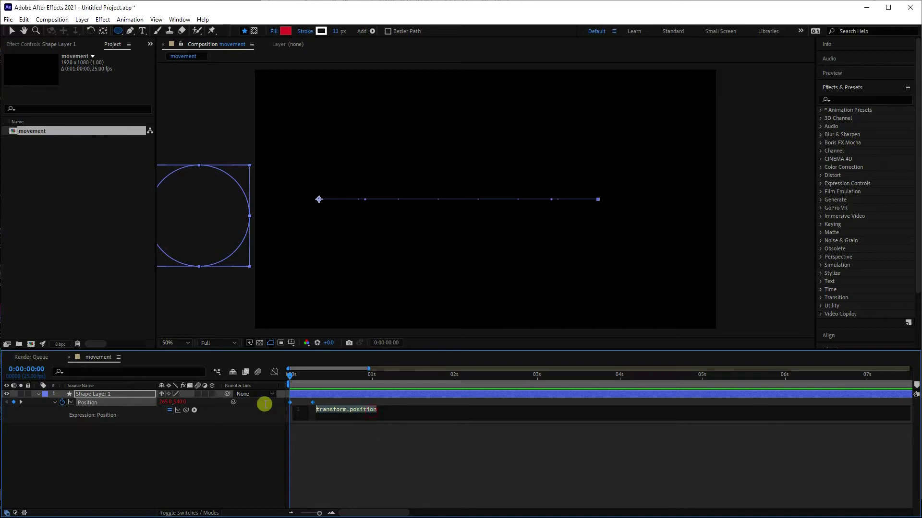
key("ctrl+v")
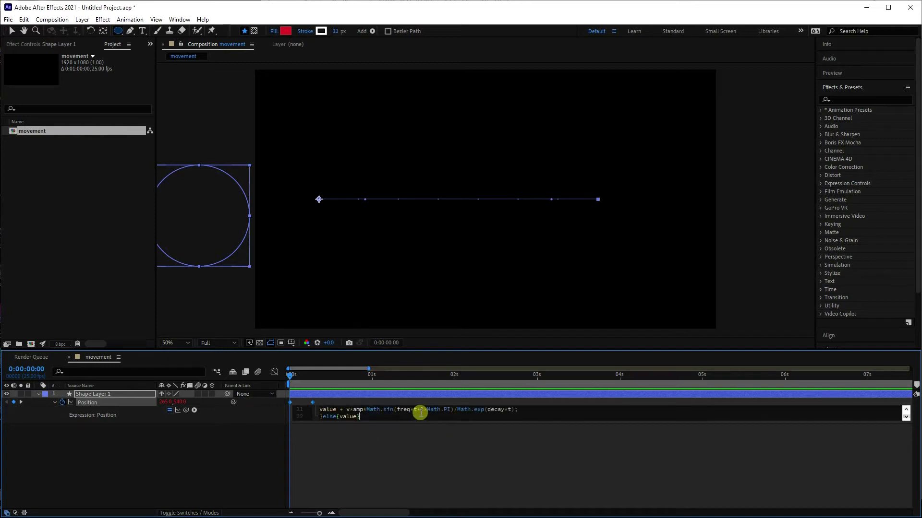
left_click(448, 454)
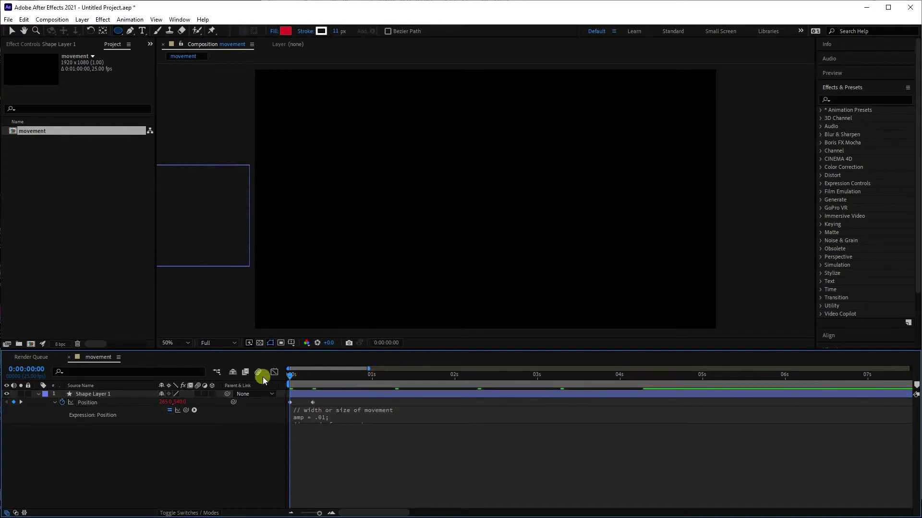
- Preview the bouncing circle and enlarge the expression field to show all lines
key("space")
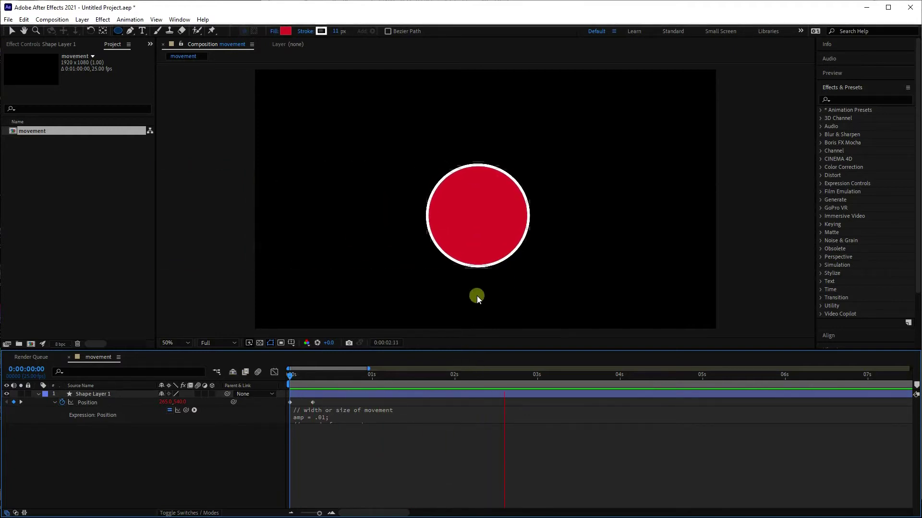
key("space")
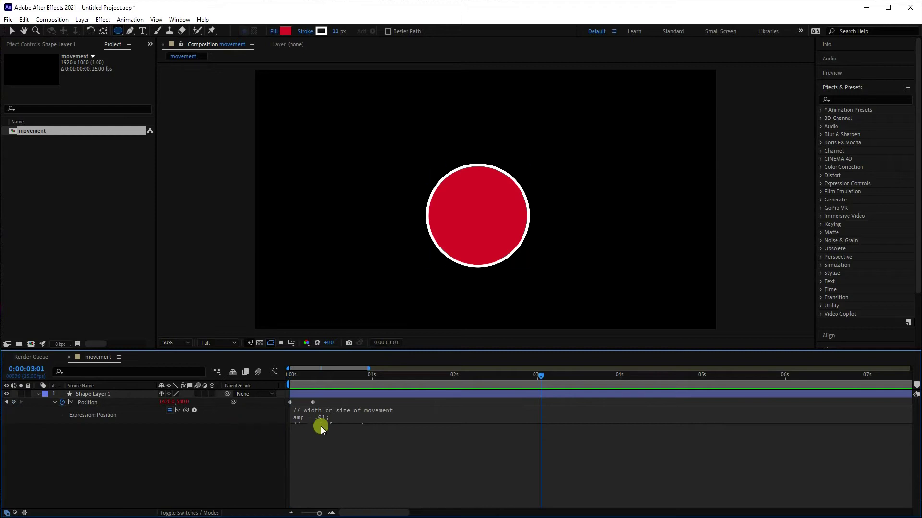
left_click_drag(321, 429, 317, 501)
- Change the expression's freq to 10.0 and preview the faster wobble from 0 s
left_click(339, 427)
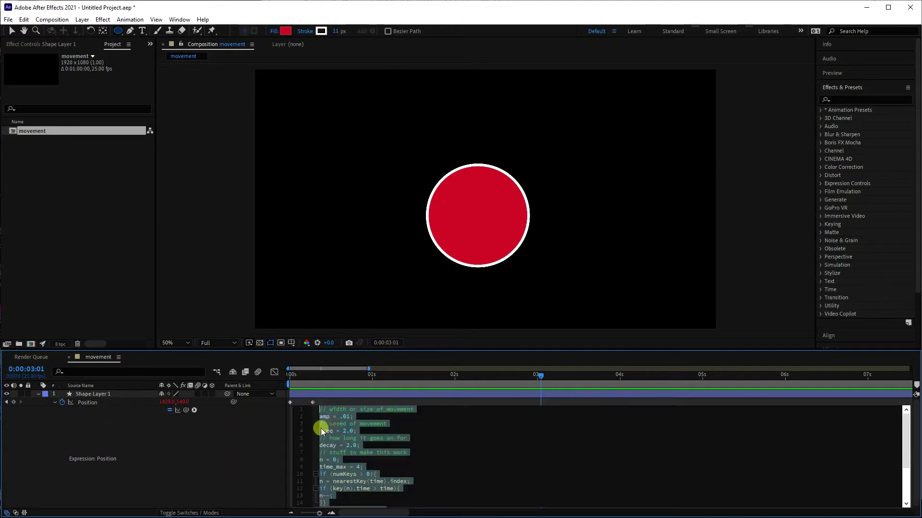
left_click(363, 435)
left_click(345, 430)
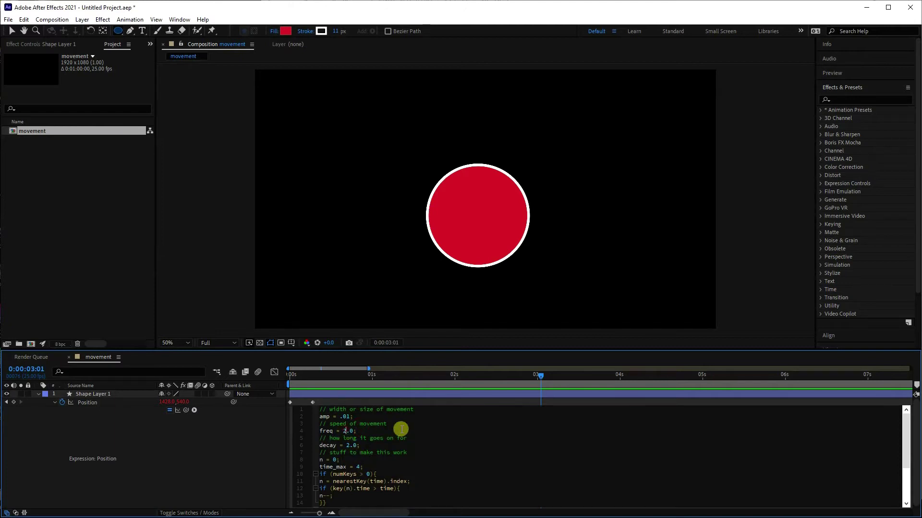
key("BackSpace")
left_click_drag(303, 378, 241, 386)
key("space")
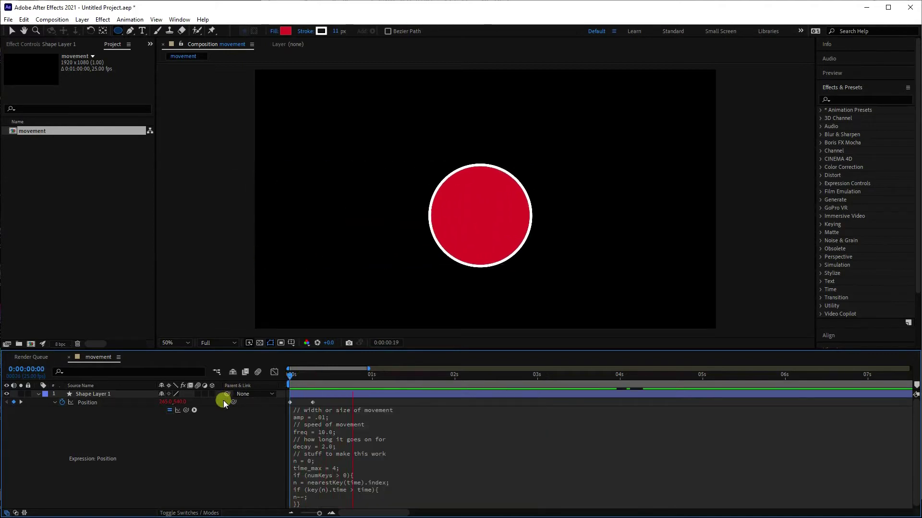
left_click(223, 400)
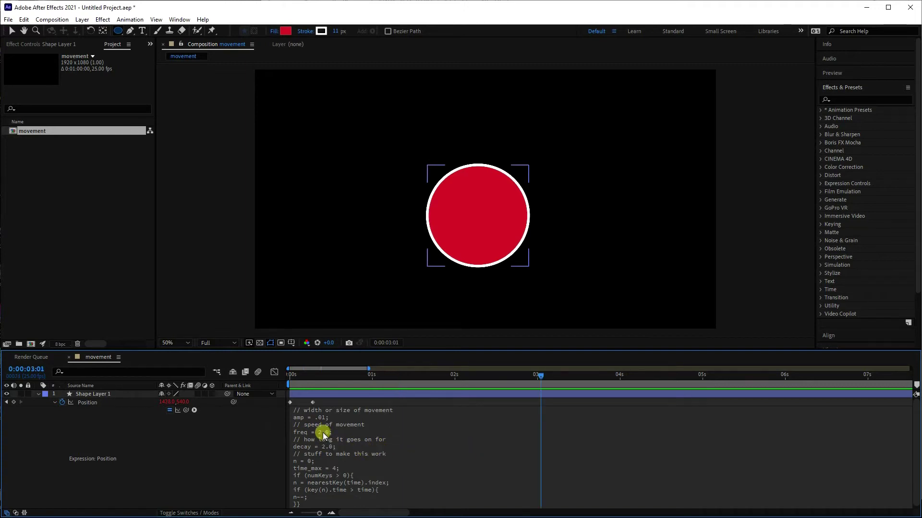
- Change the expression's amp from .01 to .05 and preview the wider bounce from 0 s
left_click(320, 417)
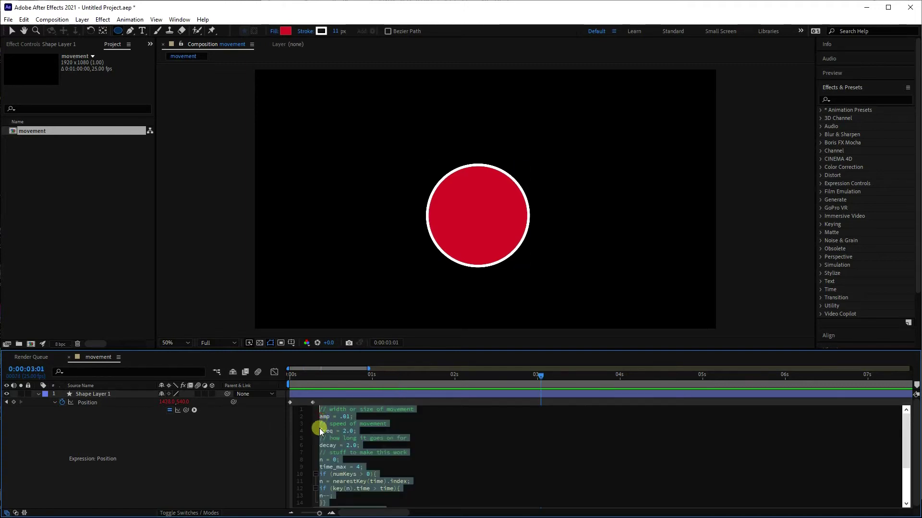
double_click(345, 416)
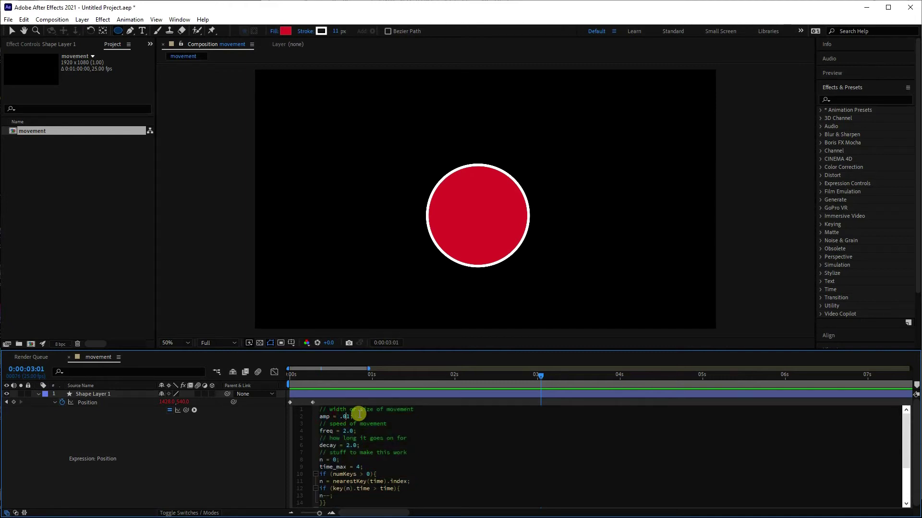
type("05")
left_click(462, 450)
left_click(297, 376)
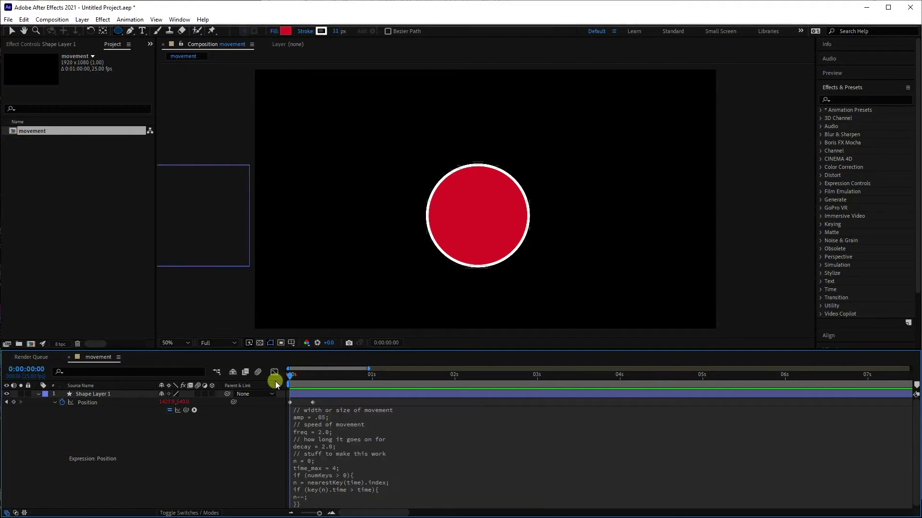
key("space")
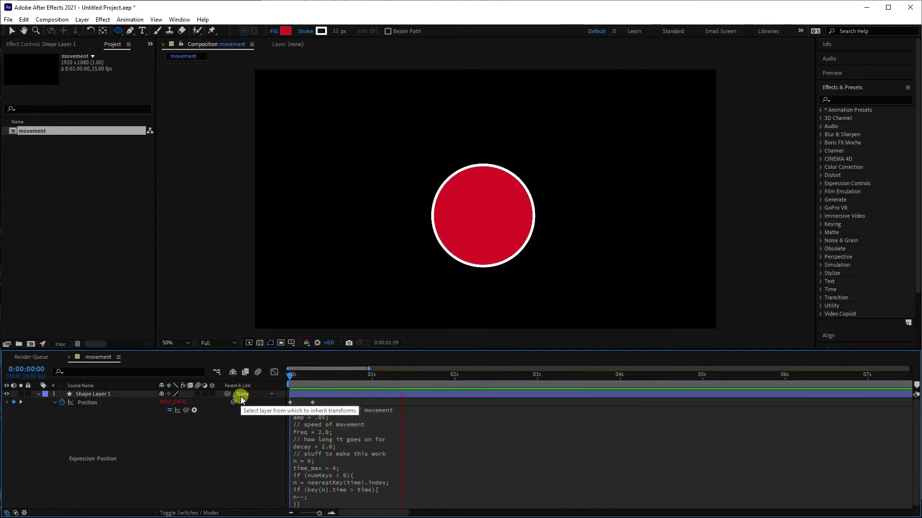
key("space")
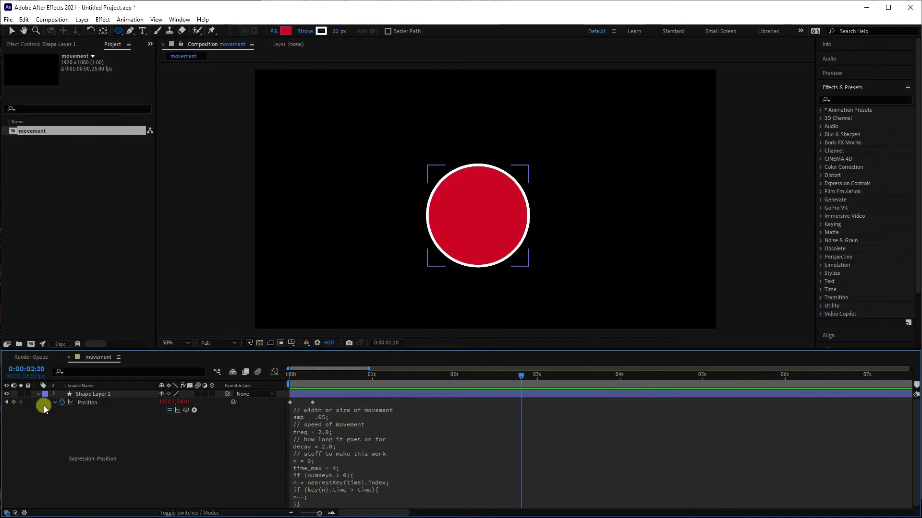
- Duplicate Shape Layer 1 with Ctrl+D and twirl open Shape Layer 2's Transform group
left_click(39, 395)
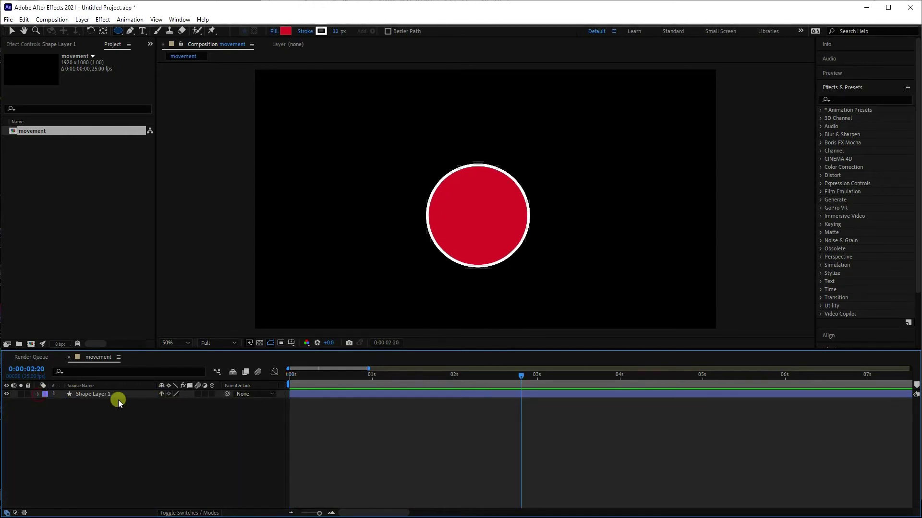
left_click(36, 396)
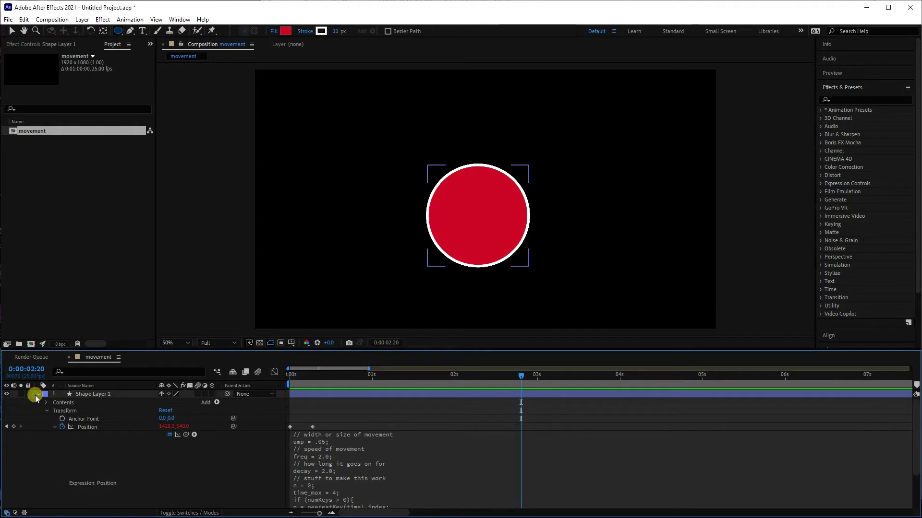
left_click(37, 397)
left_click(329, 398)
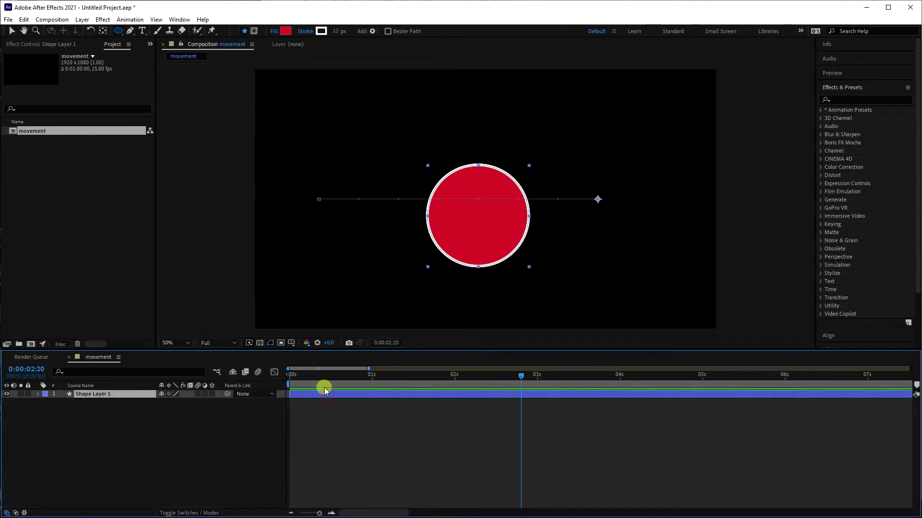
key("ctrl+d")
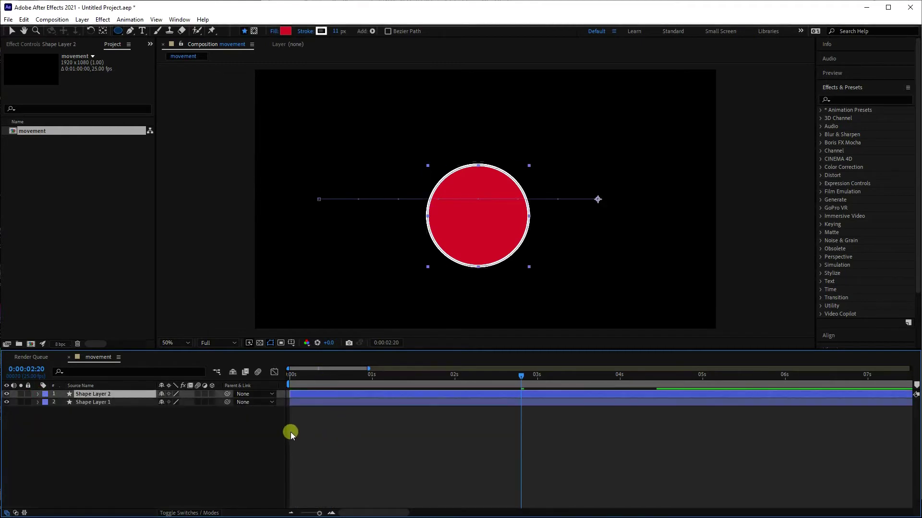
left_click(38, 394)
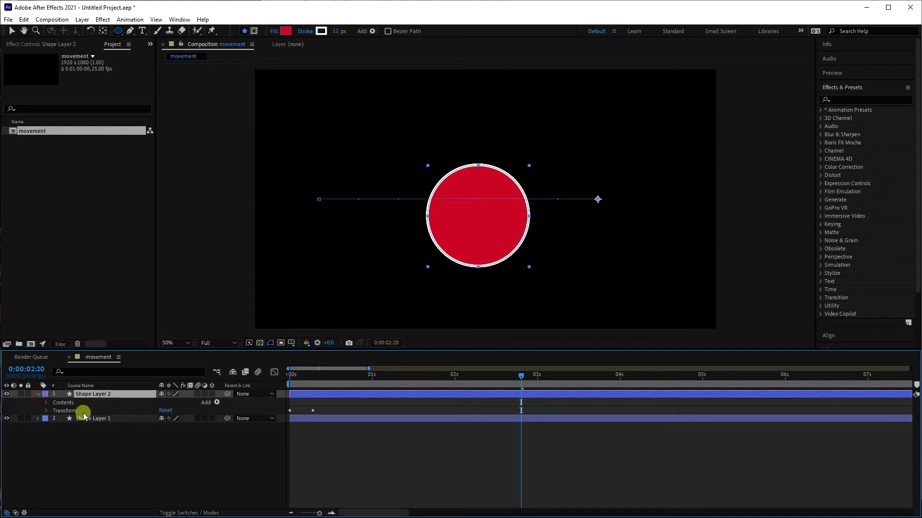
left_click(46, 411)
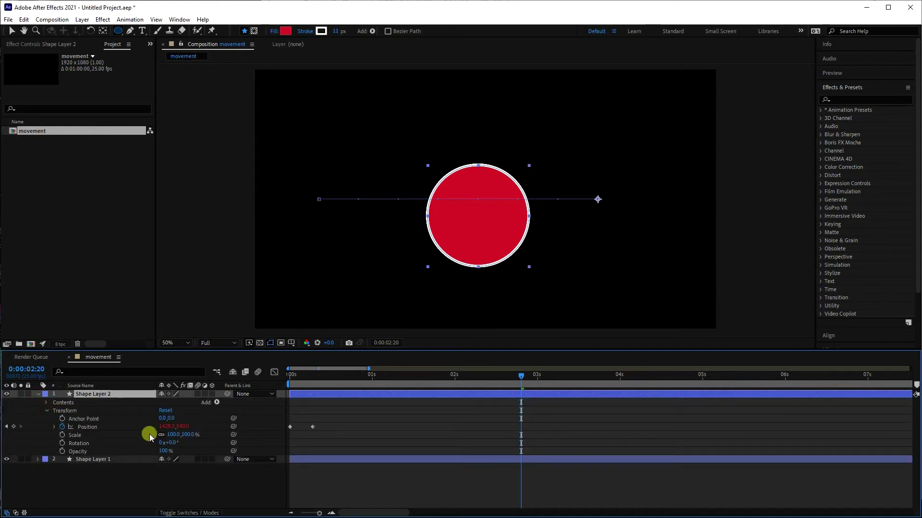
- Paste the bounce expression onto Shape Layer 2's Position, setting amp .01 and freq 3.0
left_click(61, 427, "alt")
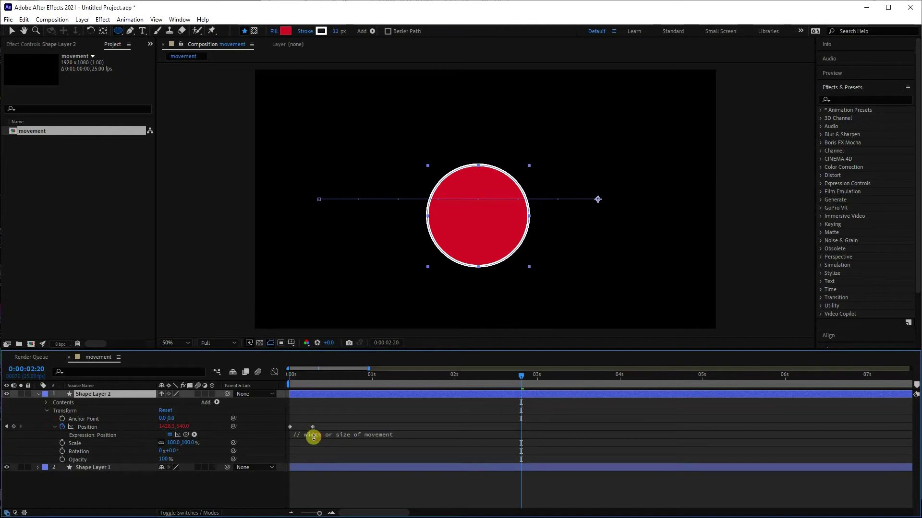
key("Home")
left_click(343, 435)
key("ctrl+v")
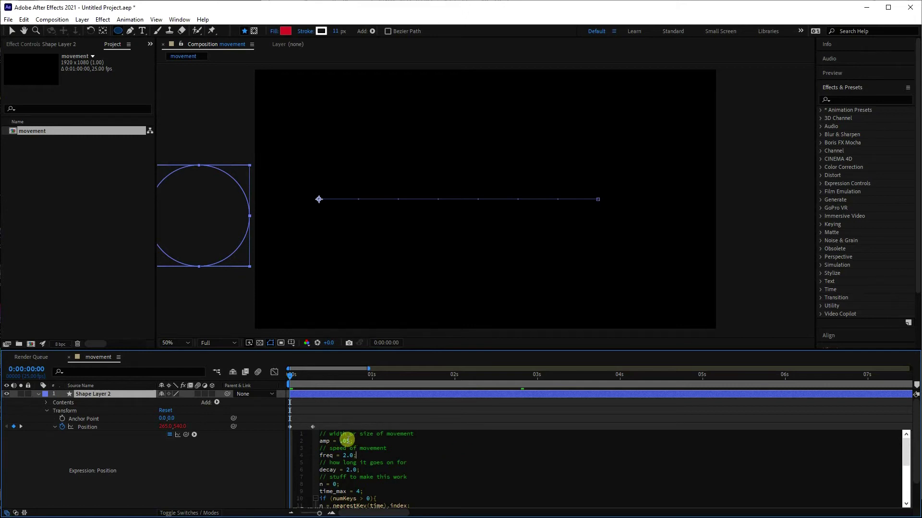
left_click(346, 441)
type("1")
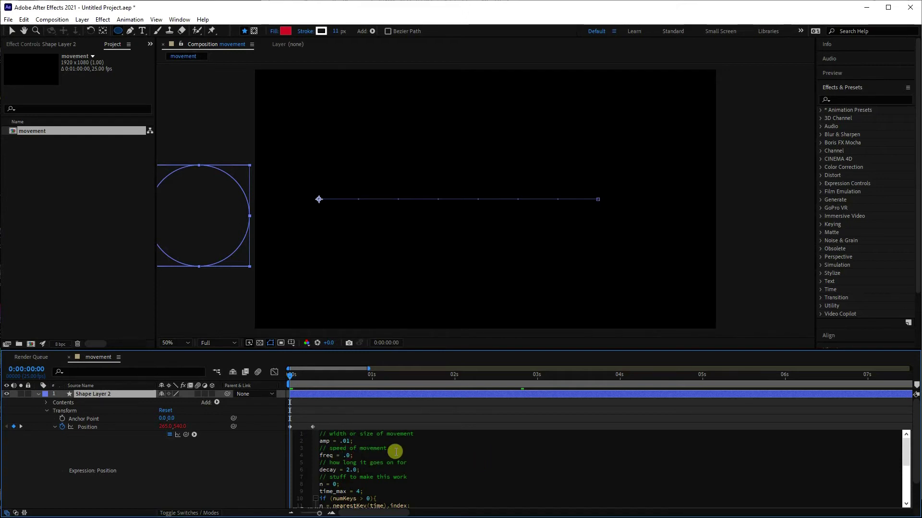
type("3")
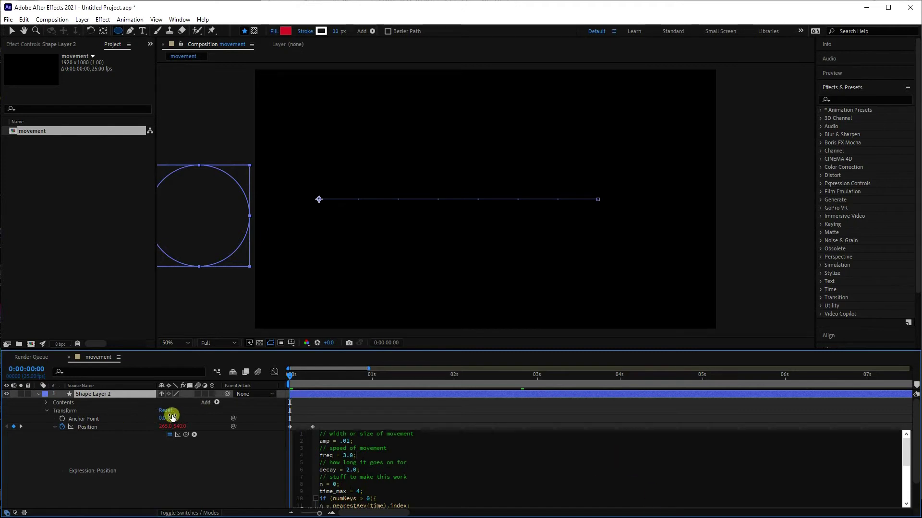
- Scrub Shape Layer 2's Anchor Point Y so its circle sits above the first, then preview both
left_click_drag(172, 418, 394, 376)
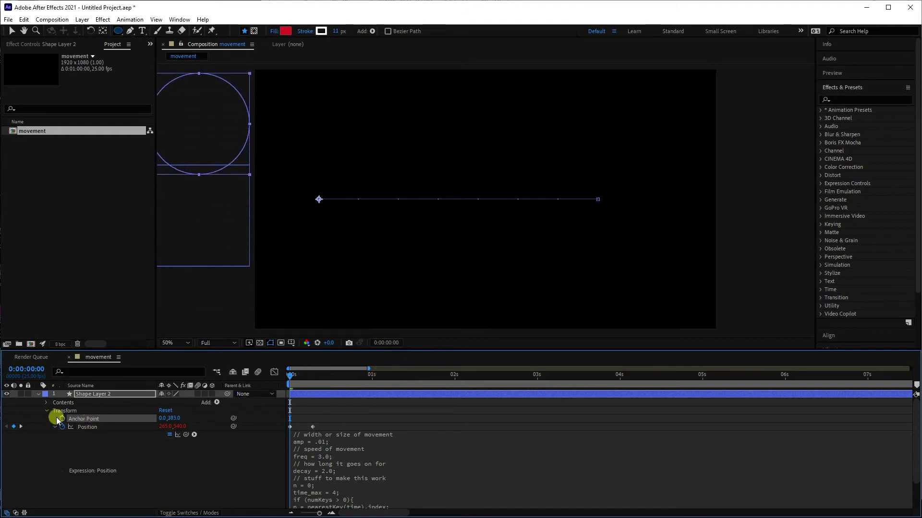
left_click(37, 394)
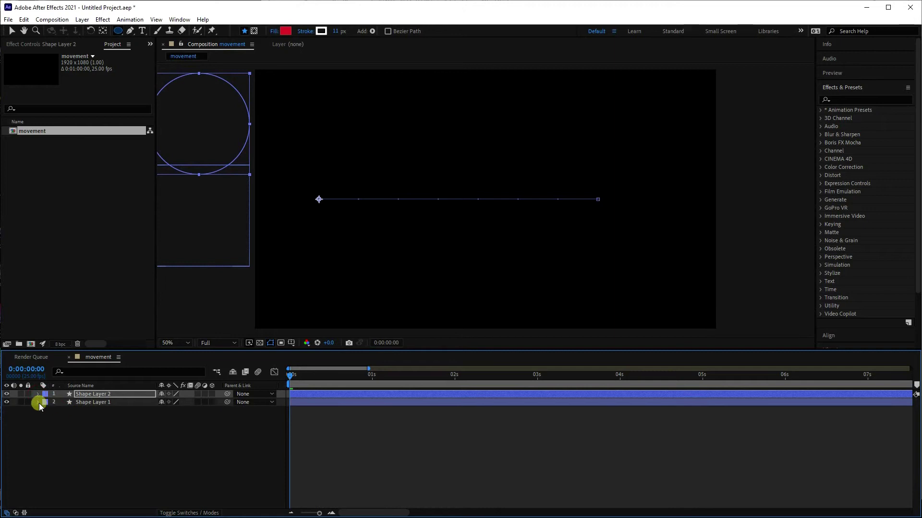
left_click(38, 403)
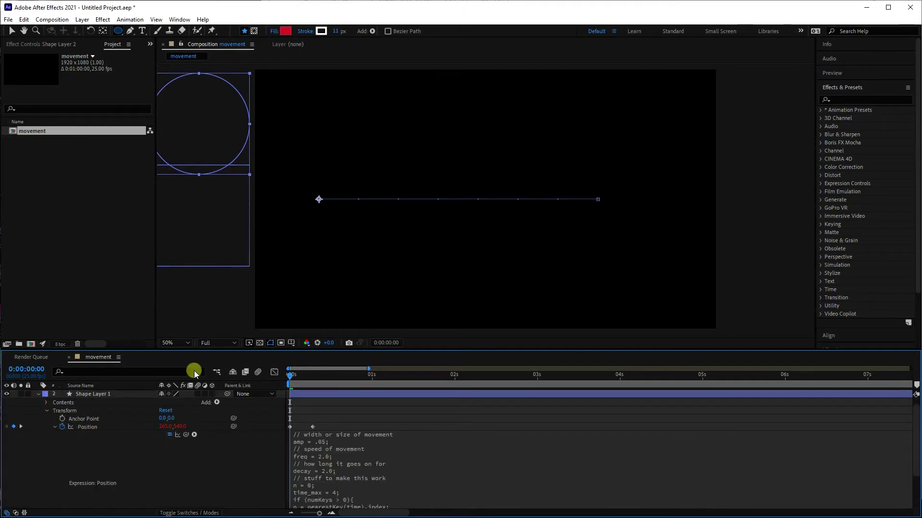
key("space")
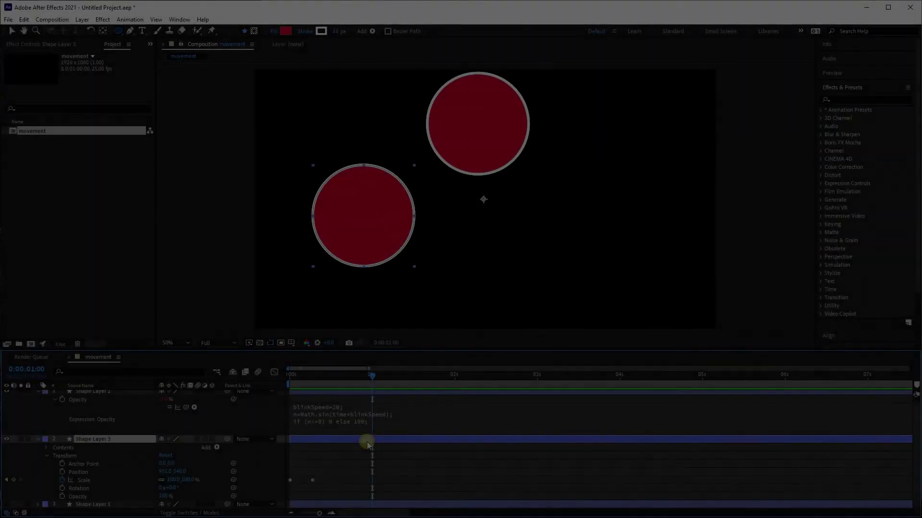
- Delete Shape Layers 3, 1 and 2 to empty the movement composition
key("Delete")
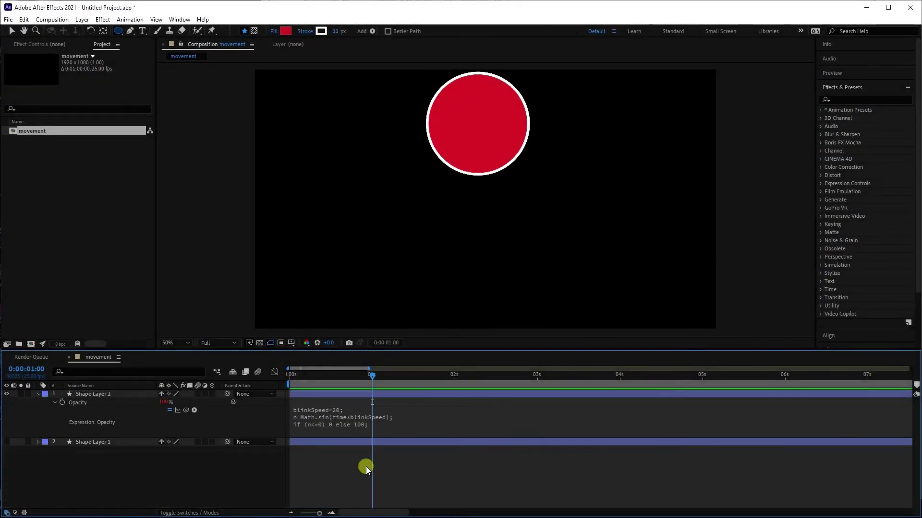
left_click(344, 443)
key("Delete")
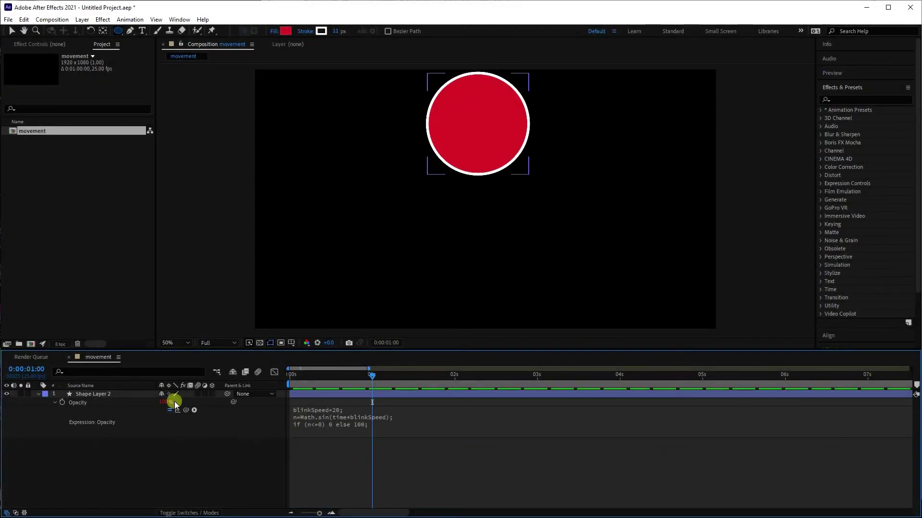
left_click(333, 395)
key("Delete")
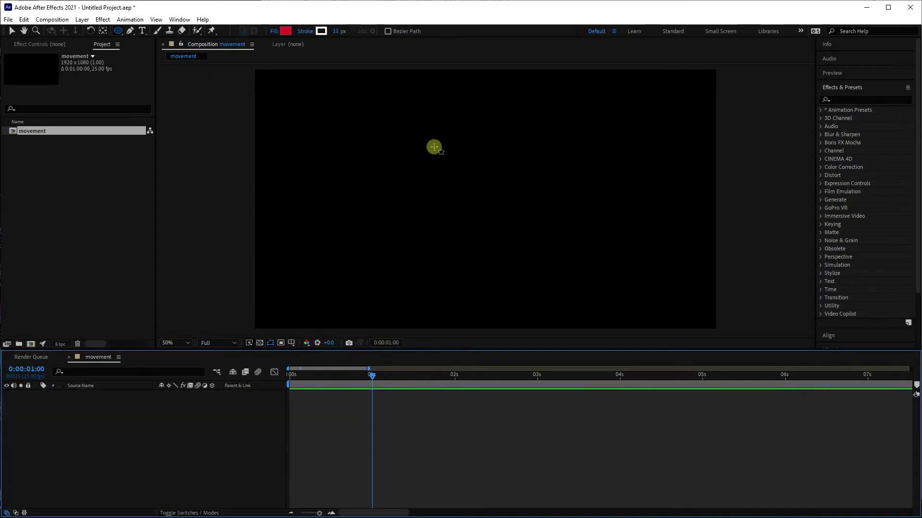
- Draw a new circle, centre its anchor point, and return the playhead to 0:00
mouse_move(435, 154)
left_mouse_down()
mouse_move(577, 242)
mouse_move(533, 208)
left_mouse_up()
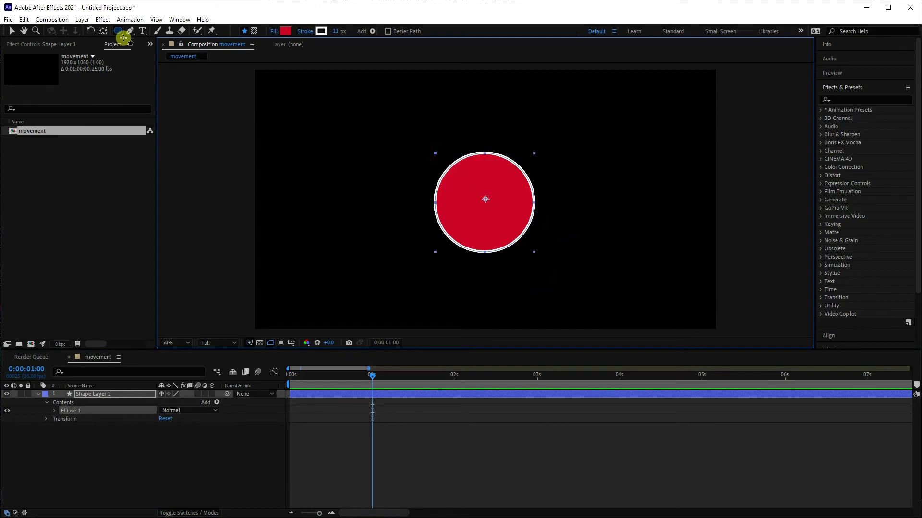
left_click(103, 31)
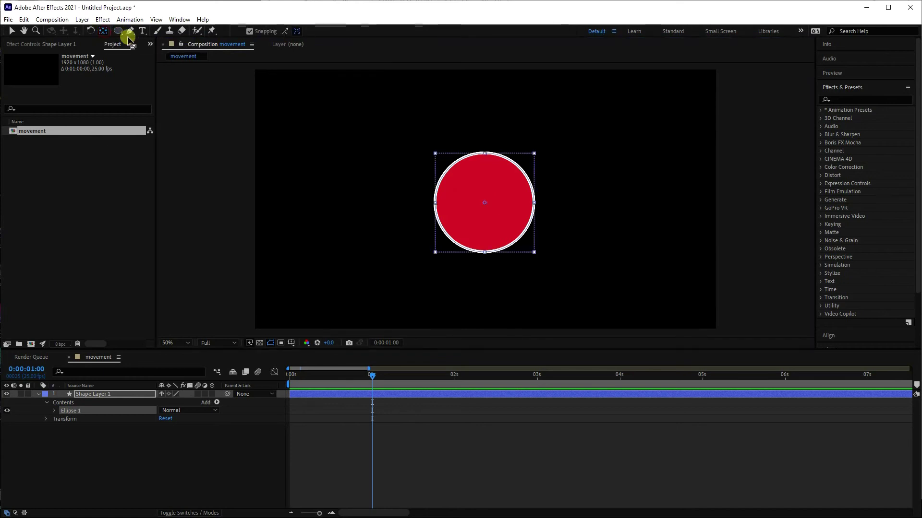
left_click(486, 206)
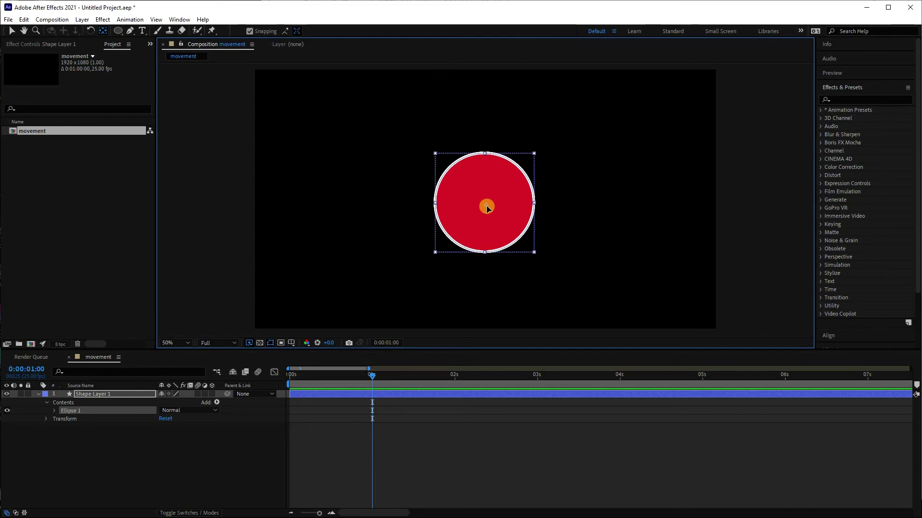
left_click_drag(485, 206, 485, 203)
left_click_drag(329, 377, 248, 384)
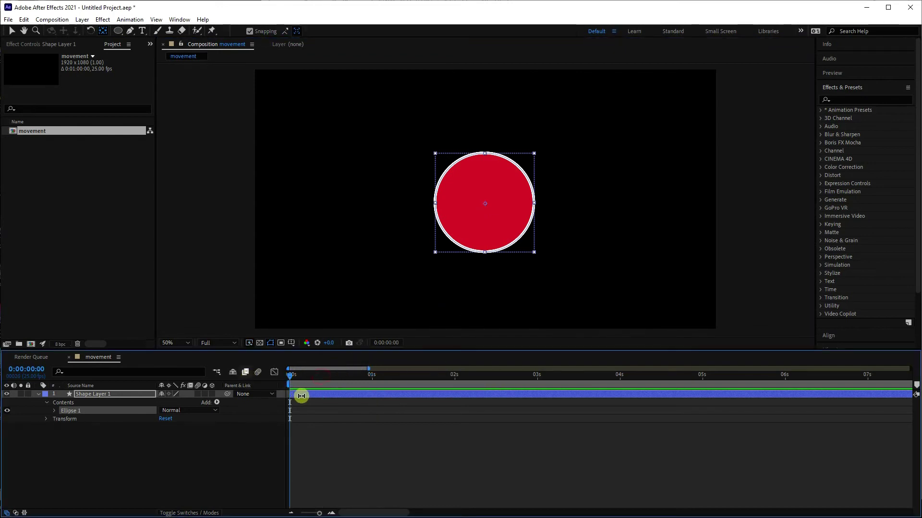
- Keyframe the circle's Scale, starting at 0% at 0:00 with a second keyframe five frames later
key("w")
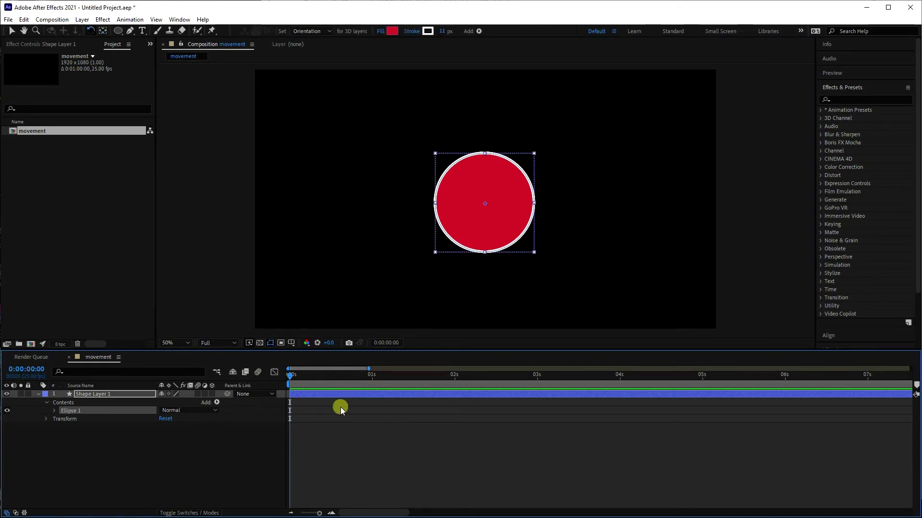
key("s")
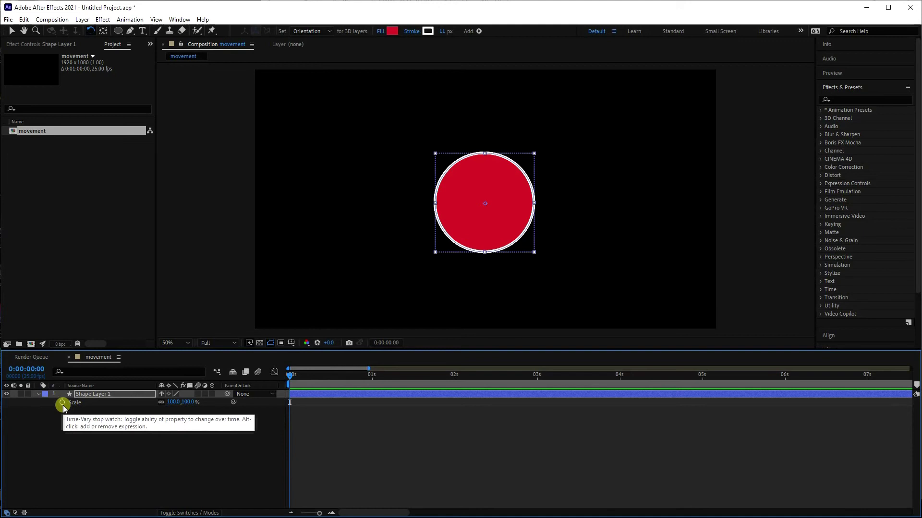
left_click(62, 403)
left_click_drag(292, 404, 308, 403)
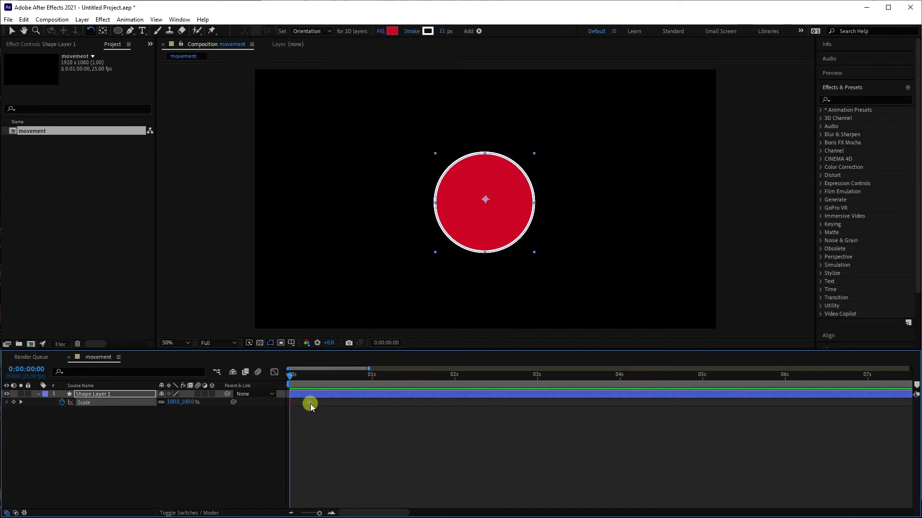
left_click_drag(188, 405, 140, 417)
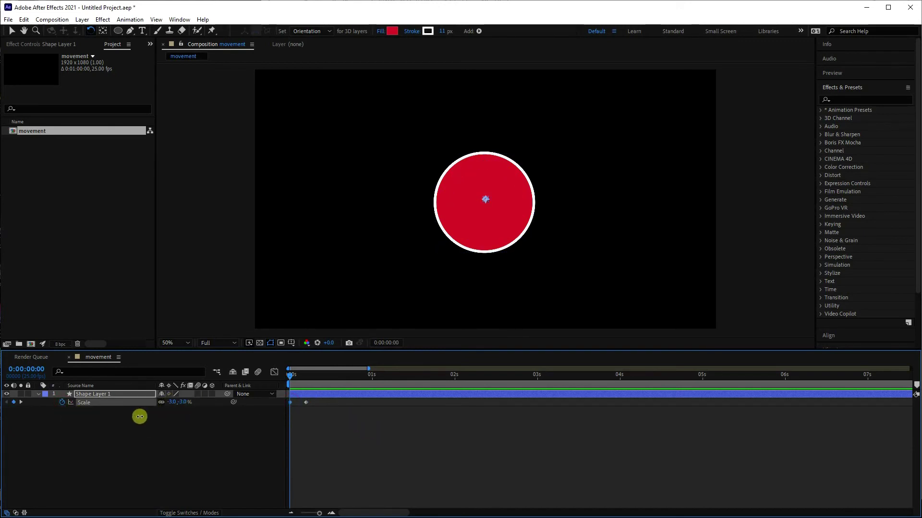
left_click(167, 403)
type("0")
key("Return")
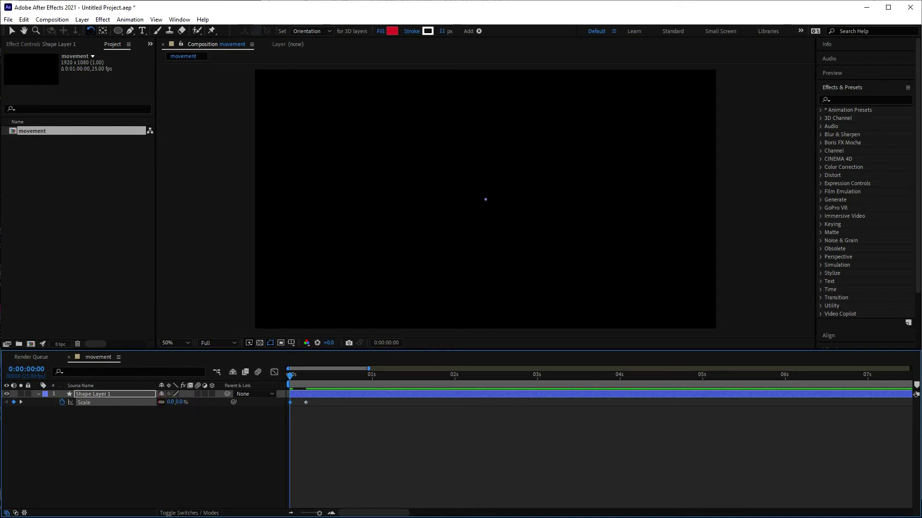
key("space")
key("space")
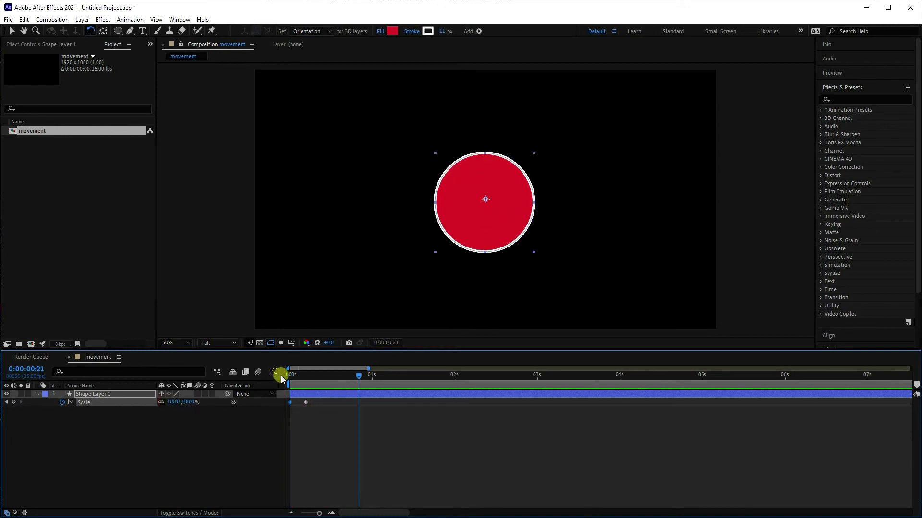
key("Home")
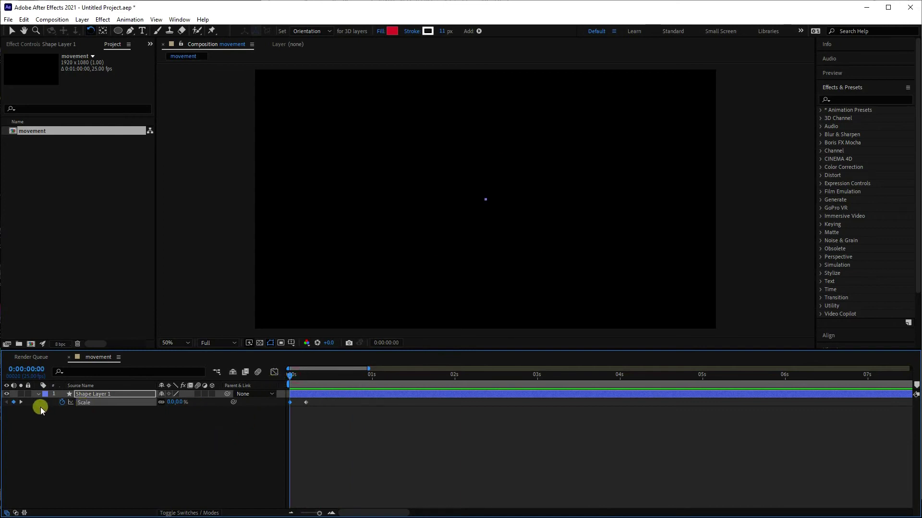
- Set the frame-5 Scale keyframe to 150% and preview the circle growing from the start
left_click(19, 402)
left_click(175, 402)
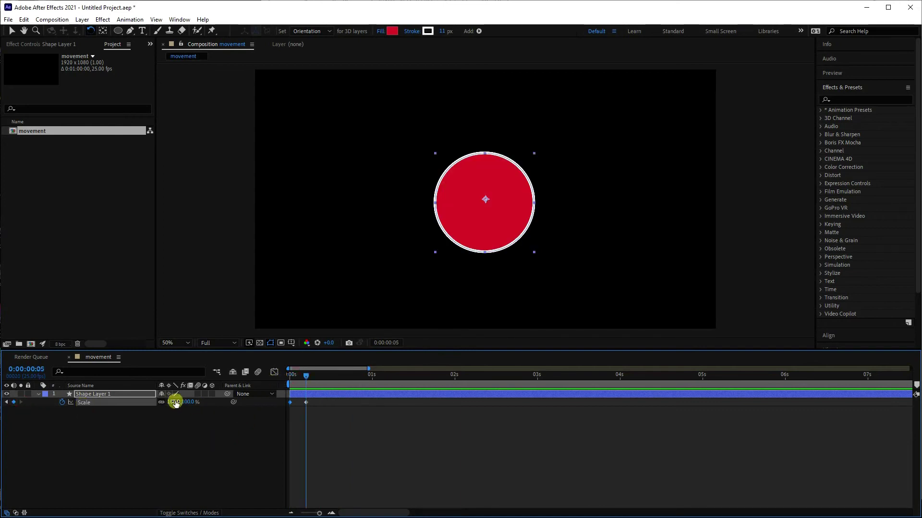
type("150")
key("Return")
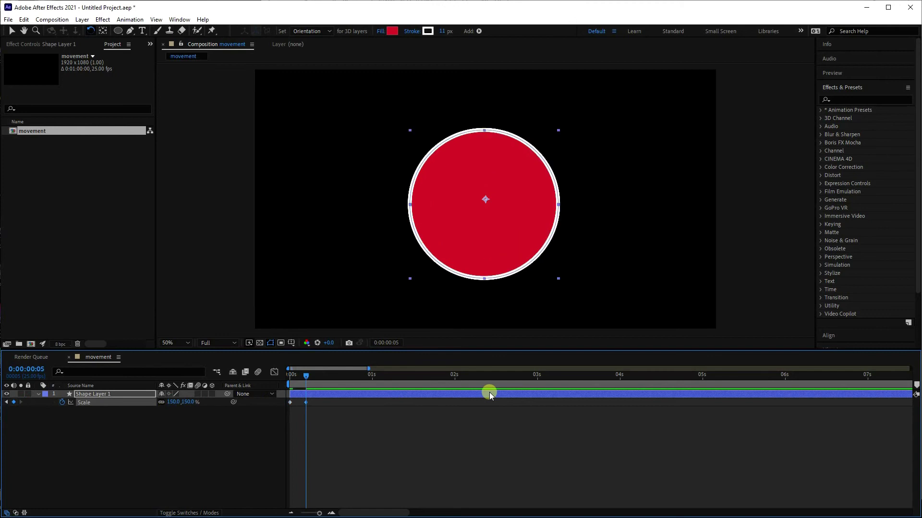
key("Home")
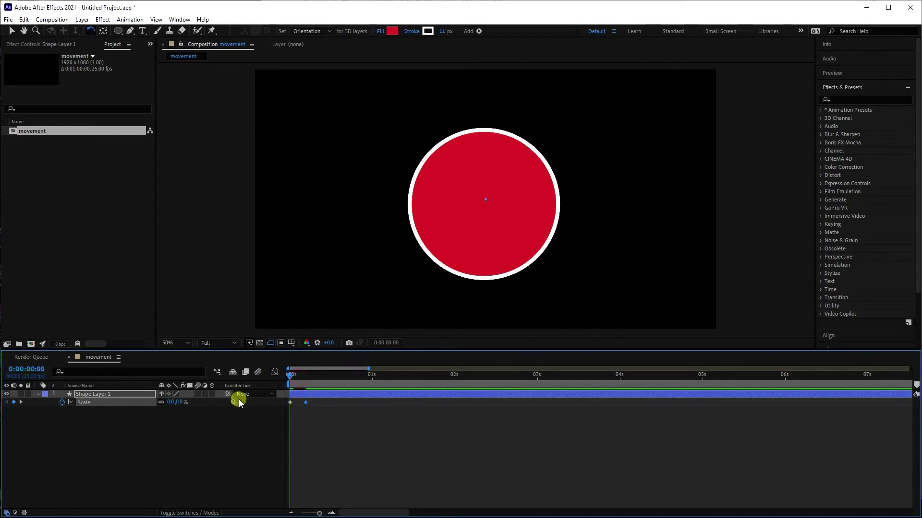
key("space")
key("space")
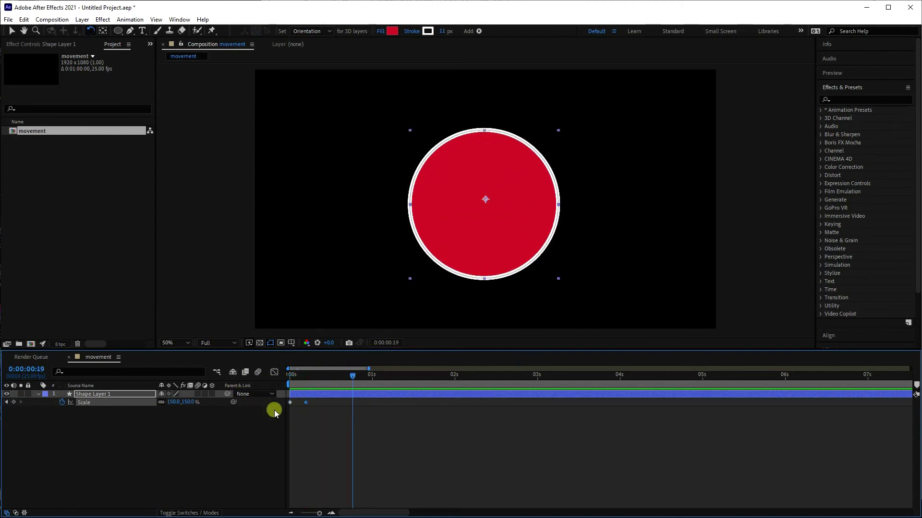
- Paste the elastic expression into the circle's Scale and preview the overshooting pop-in from 0:00
left_click(62, 403, "alt")
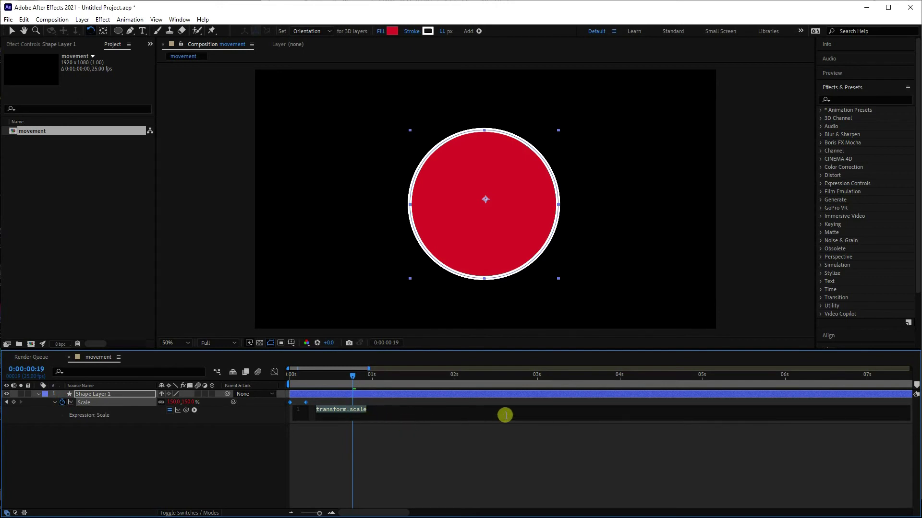
key("ctrl+v")
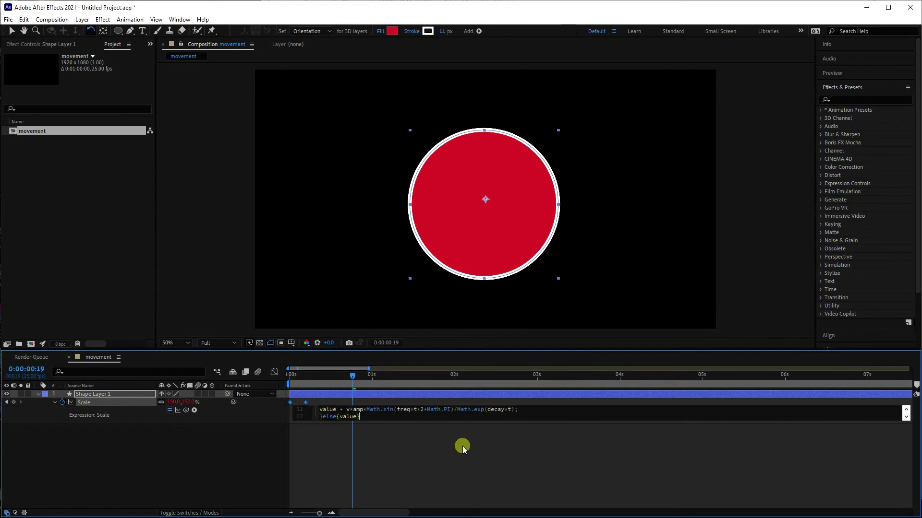
left_click(509, 445)
left_click(297, 377)
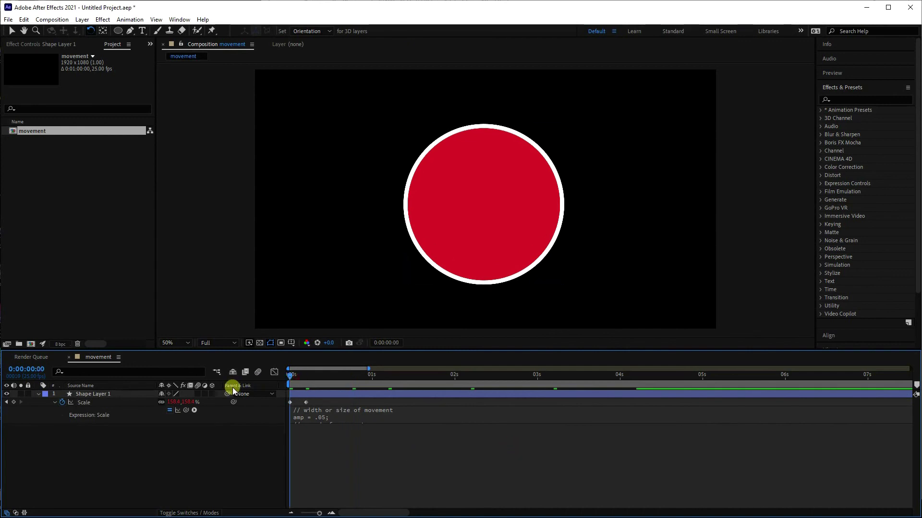
key("space")
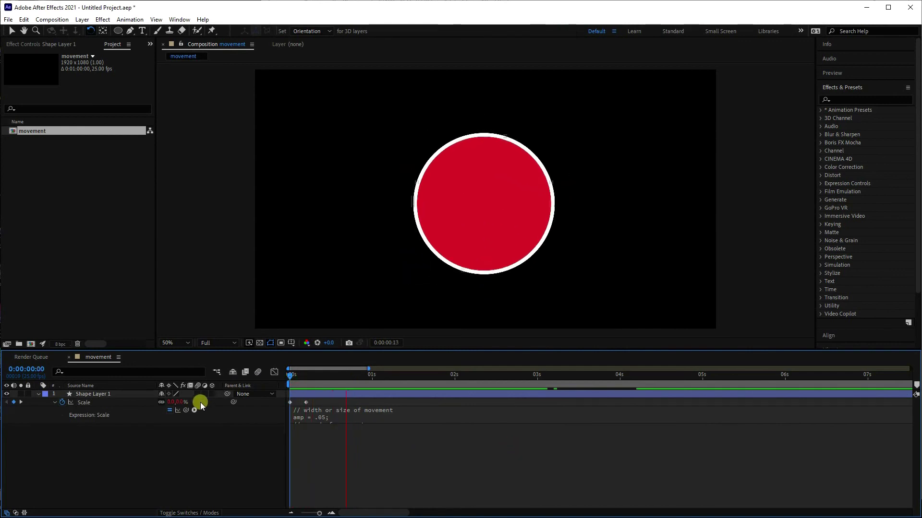
key("space")
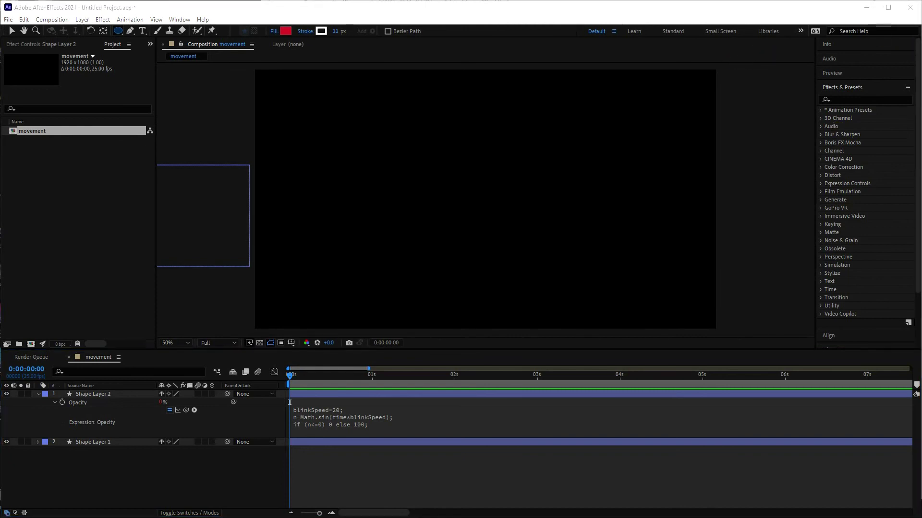
- Bring the blink script.txt Notepad window onto the screen
left_click_drag(914, 72, 651, 72)
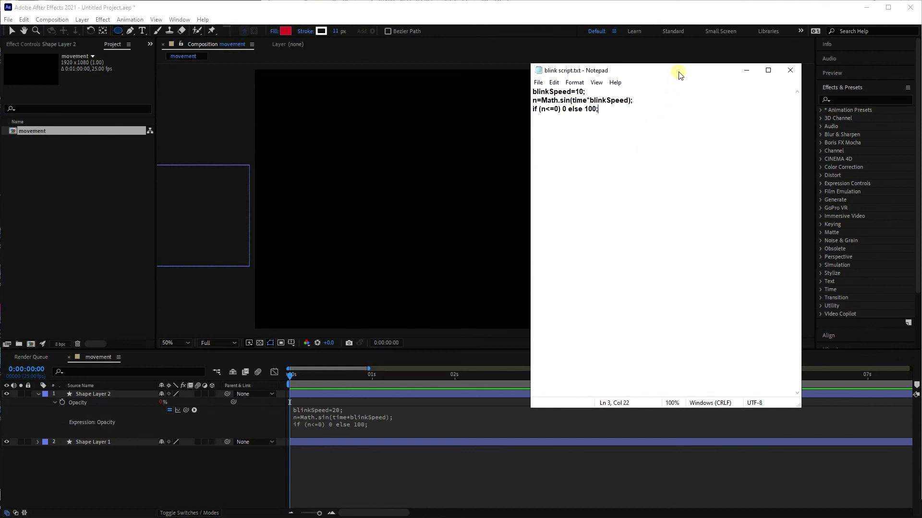
- Shift the Notepad window right and select all three lines of the blink script
left_click_drag(678, 71, 697, 98)
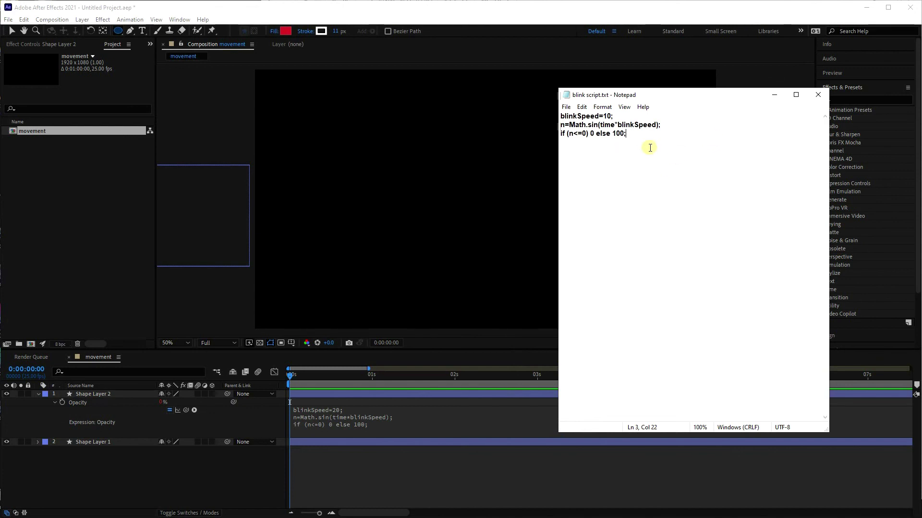
left_click_drag(633, 140, 517, 107)
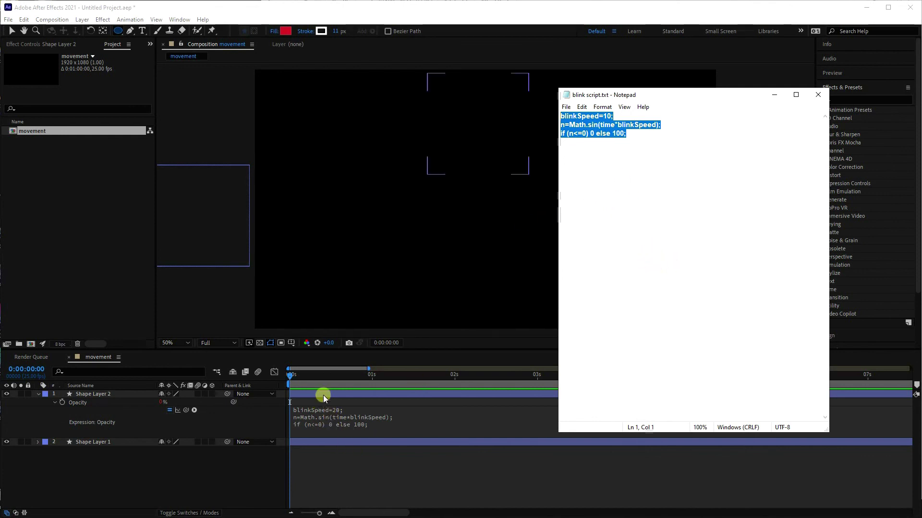
- Preview the composition from 0:00 to watch Shape Layer 2's circle blink above the first
left_click(271, 376)
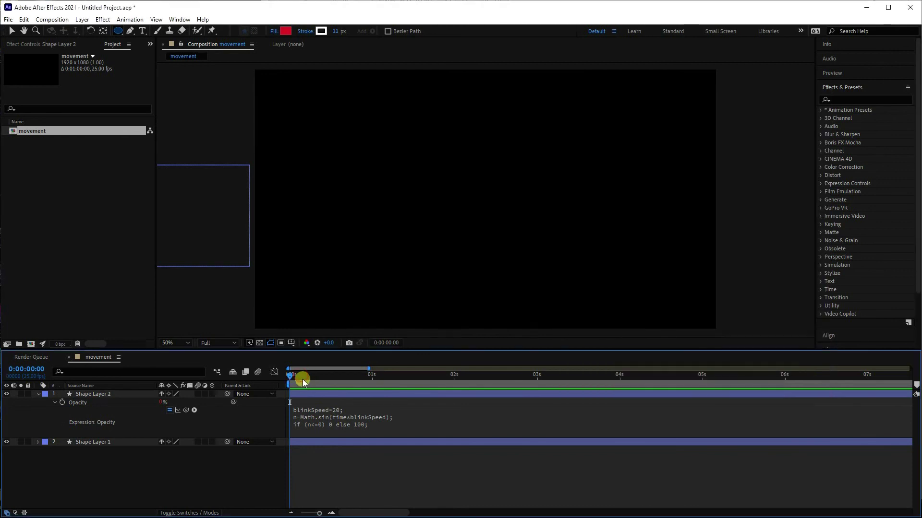
key("space")
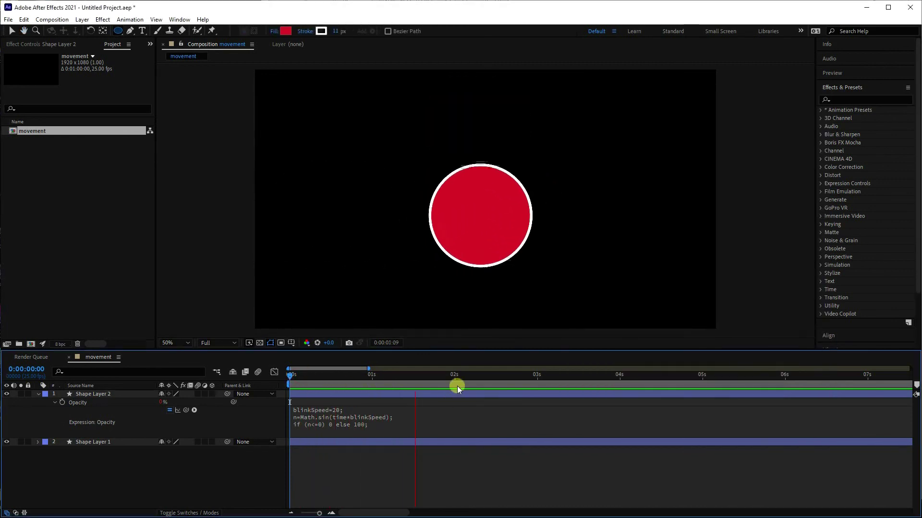
key("space")
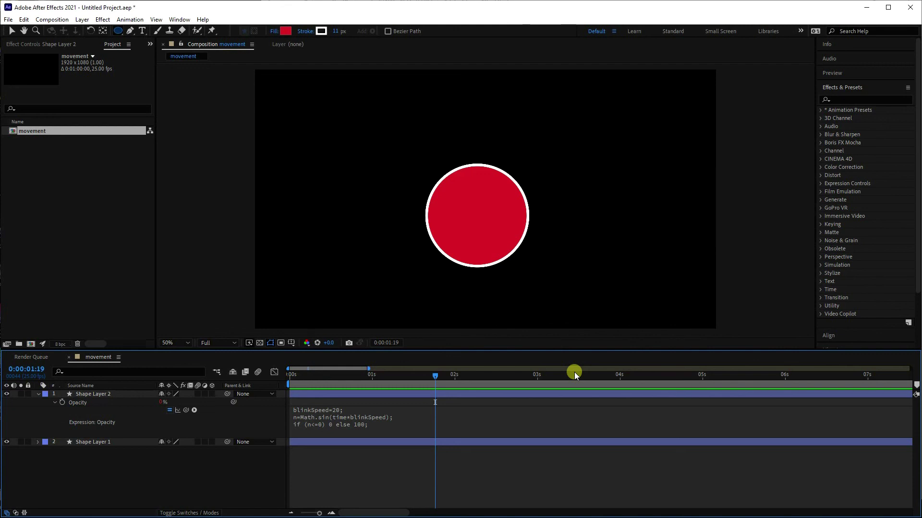
left_click_drag(312, 377, 268, 373)
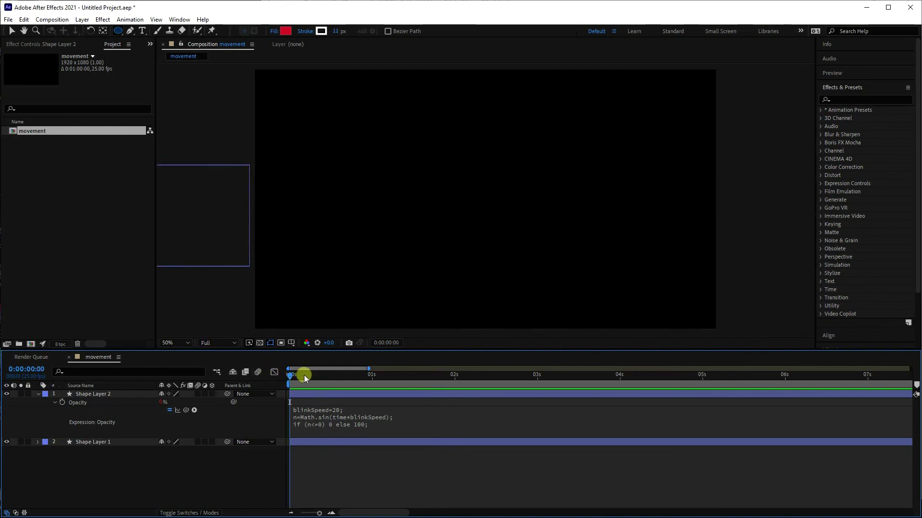
key("space")
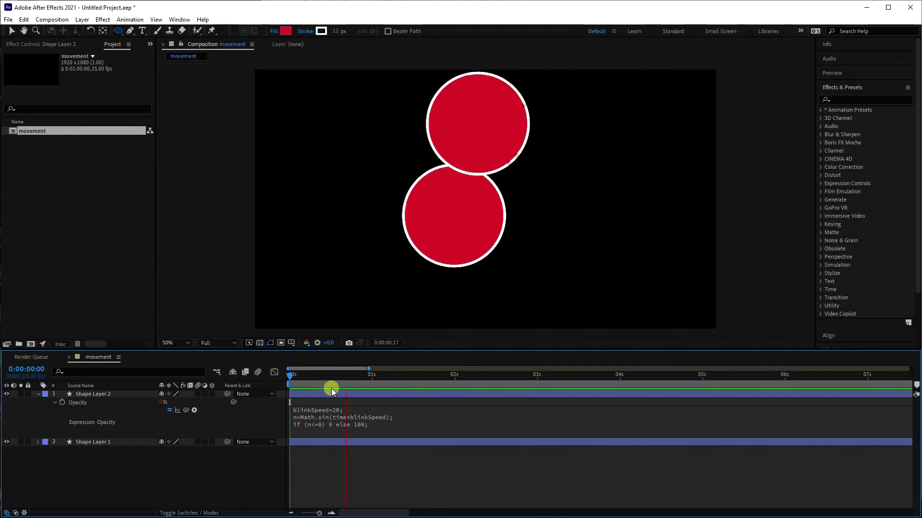
key("space")
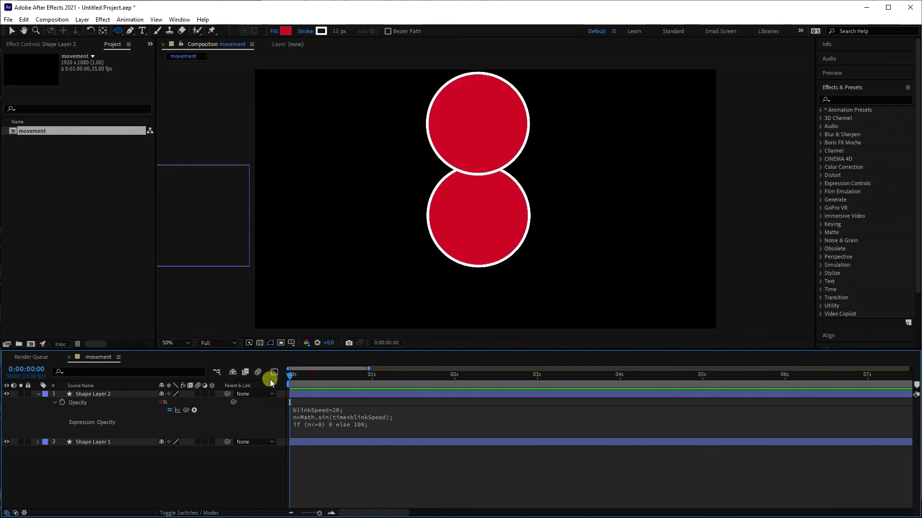
key("space")
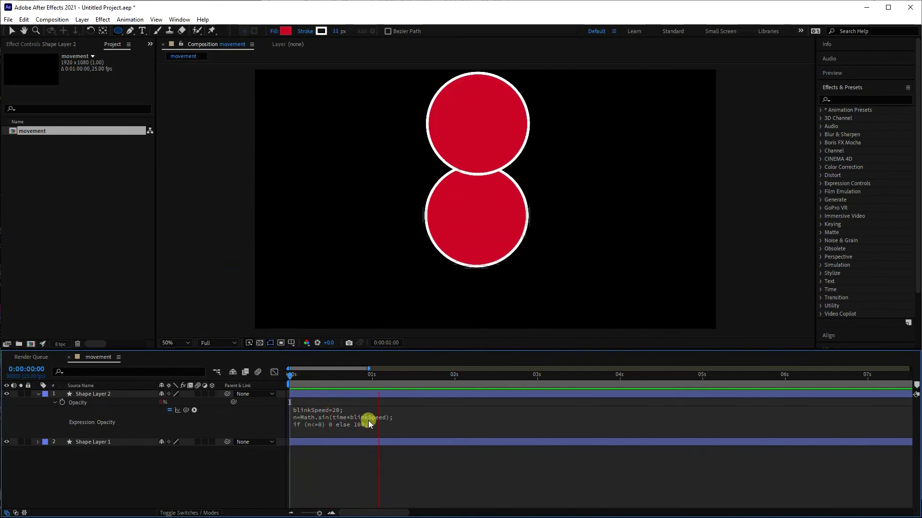